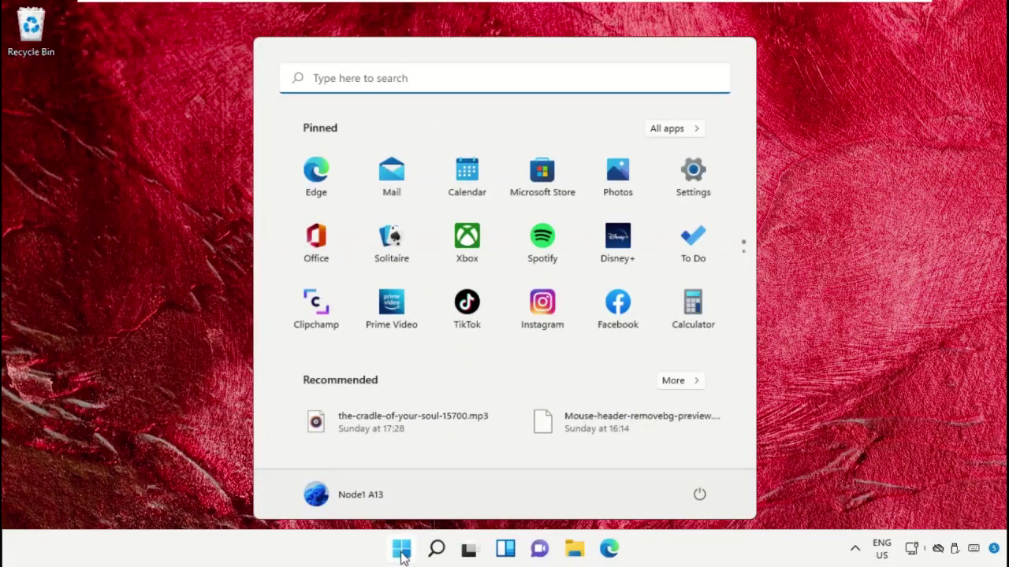
# - Launch Task Manager by searching "task mana" from the Start menu
pyautogui.write('task mana')
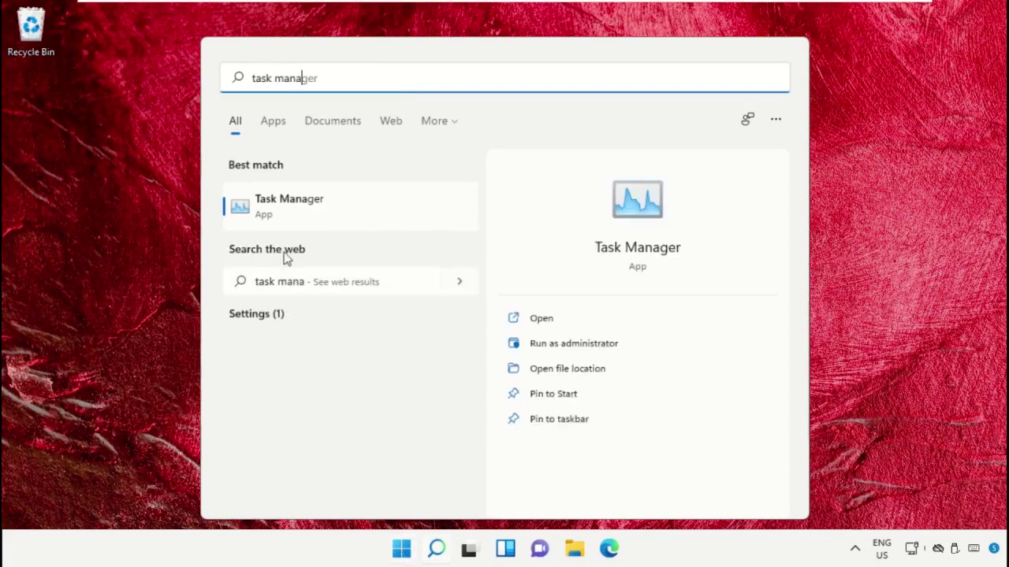
pyautogui.click(307, 207)
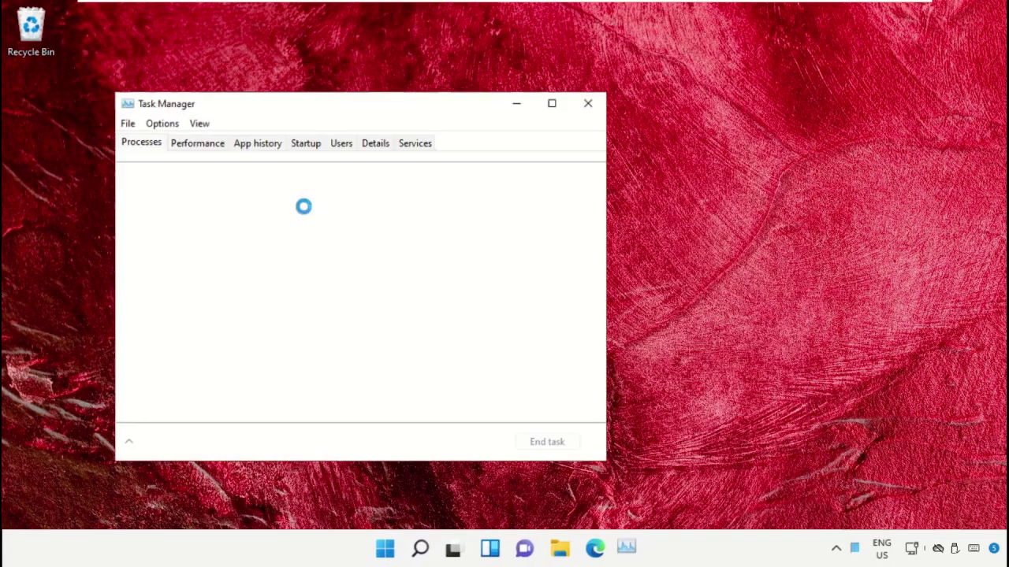
# - Start a new task from Task Manager's File menu and browse for its program
pyautogui.click(128, 126)
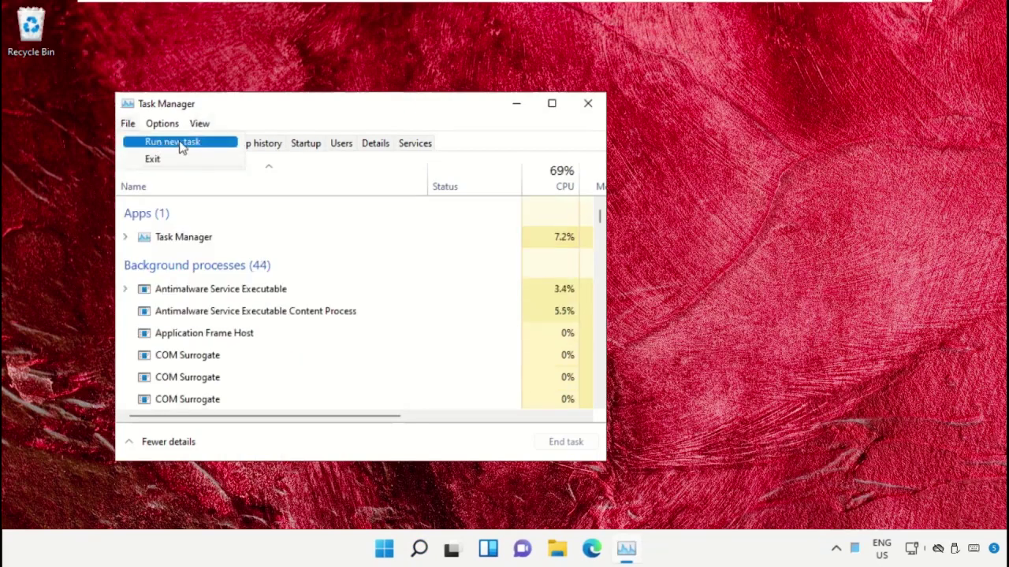
pyautogui.click(203, 143)
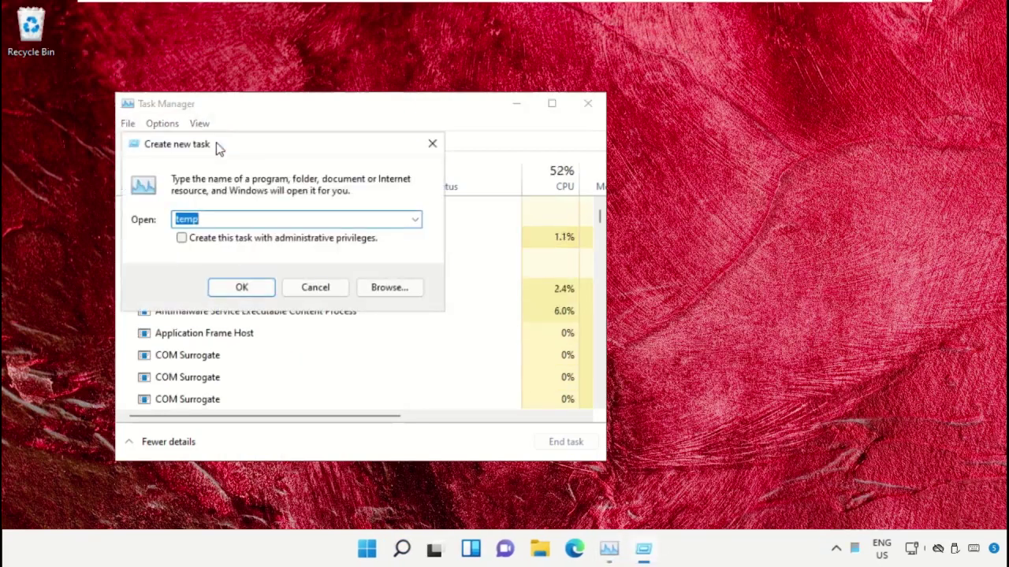
pyautogui.click(385, 289)
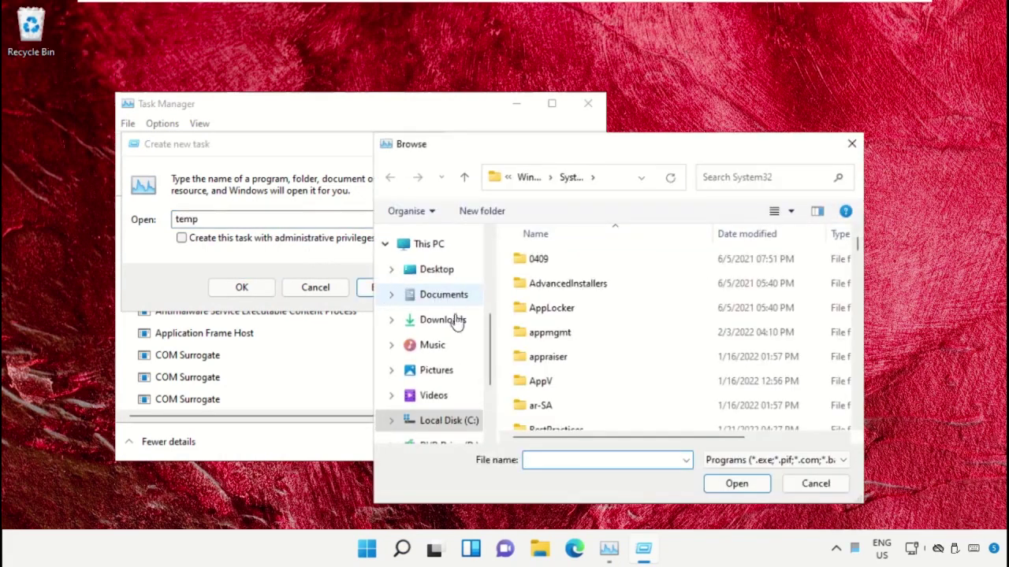
# - Navigate the browse window through Local Disk (C:) into the Windows folder
pyautogui.scroll(-1, 438, 425)
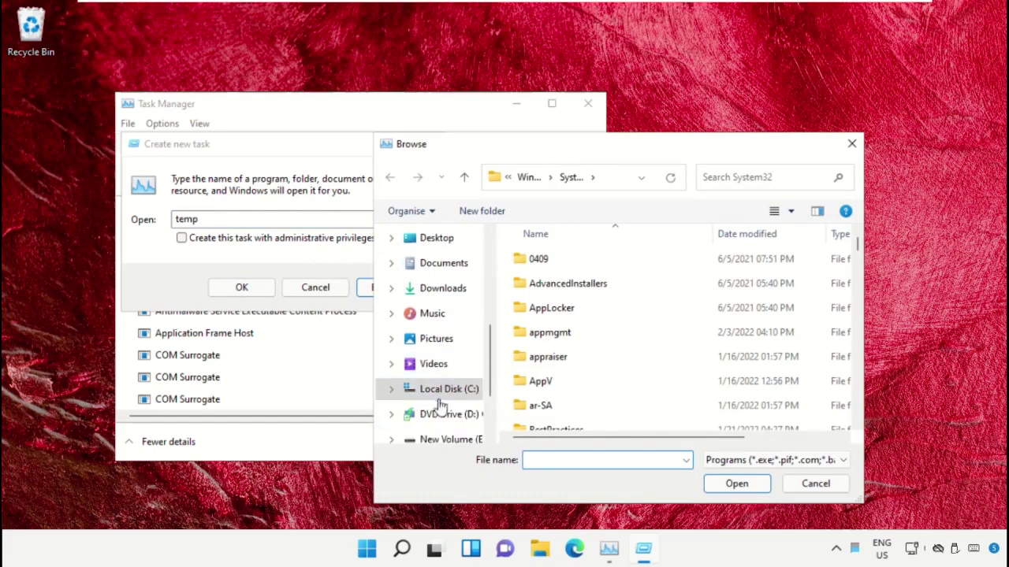
pyautogui.click(438, 389)
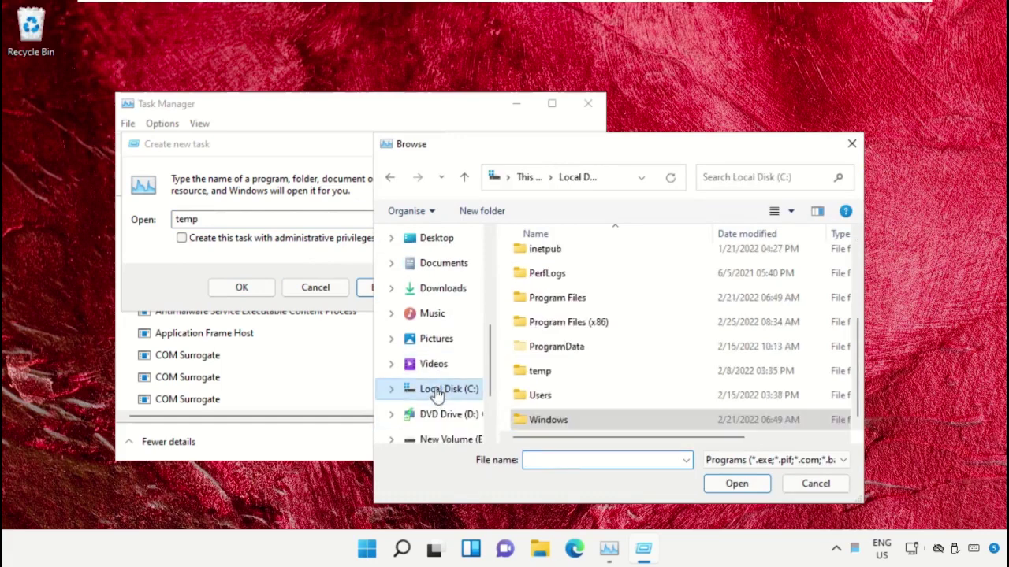
pyautogui.scroll(2, 437, 276)
pyautogui.click(438, 276)
pyautogui.scroll(-2, 620, 323)
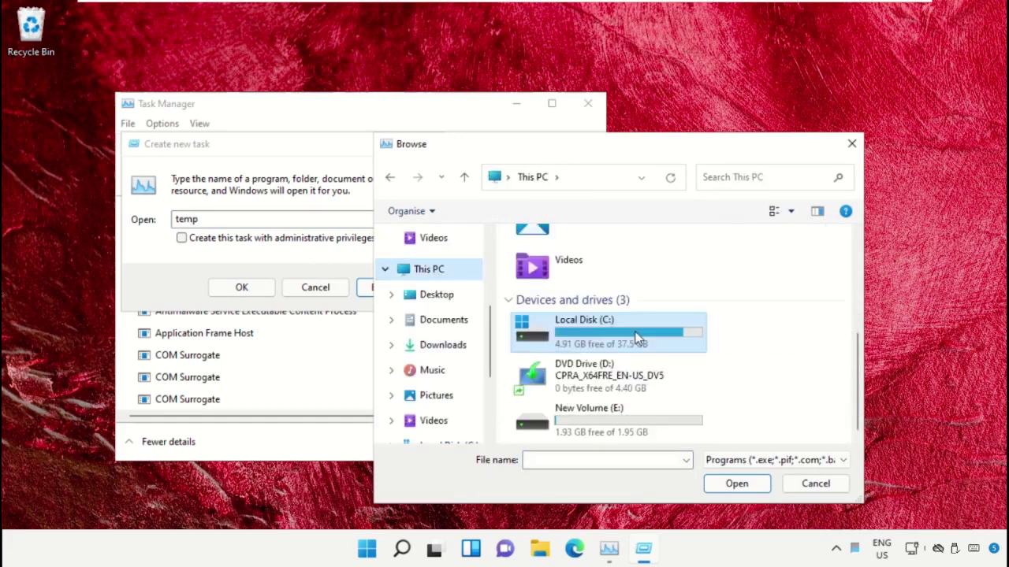
pyautogui.scroll(2, 579, 396)
pyautogui.scroll(-2, 648, 370)
pyautogui.doubleClick(626, 330)
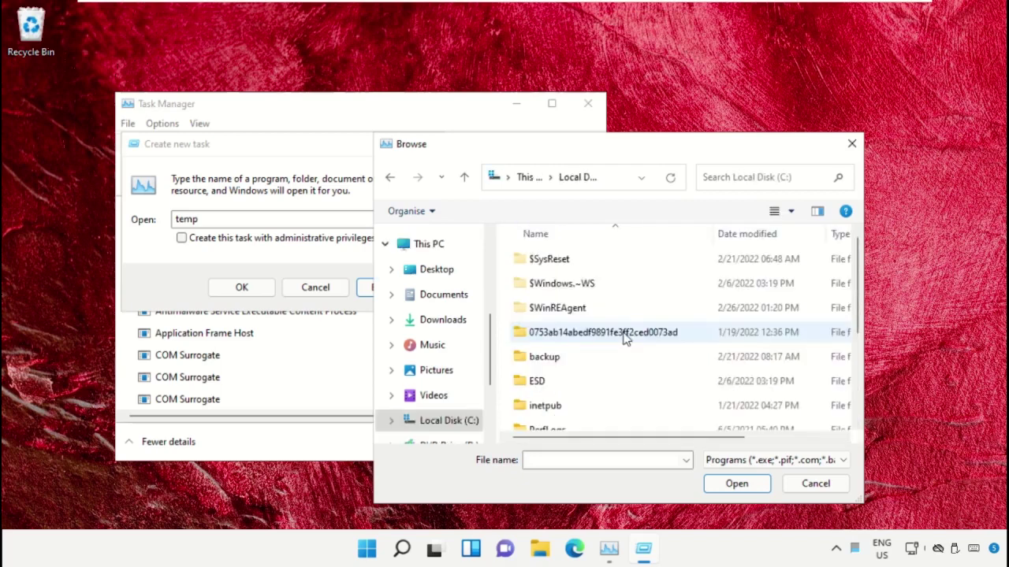
pyautogui.scroll(-3, 597, 288)
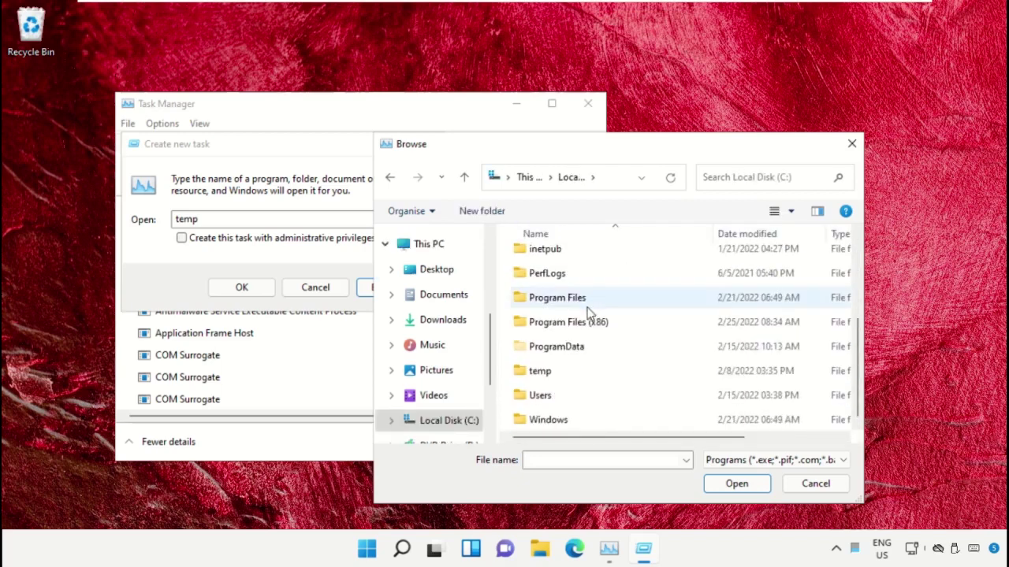
pyautogui.doubleClick(559, 420)
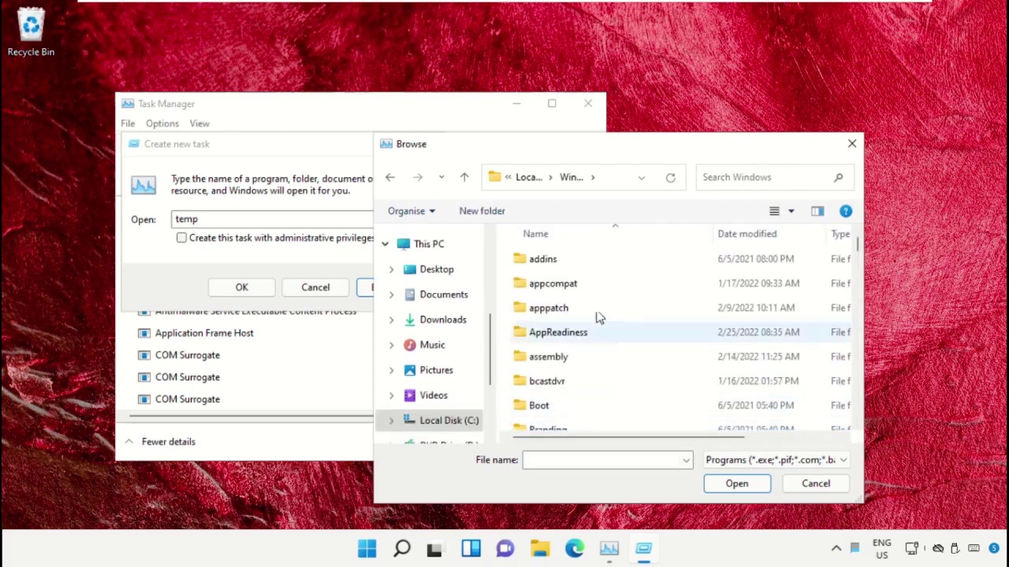
# - Open the System32 folder and choose cmd.exe as the program to run
pyautogui.scroll(-7, 587, 299)
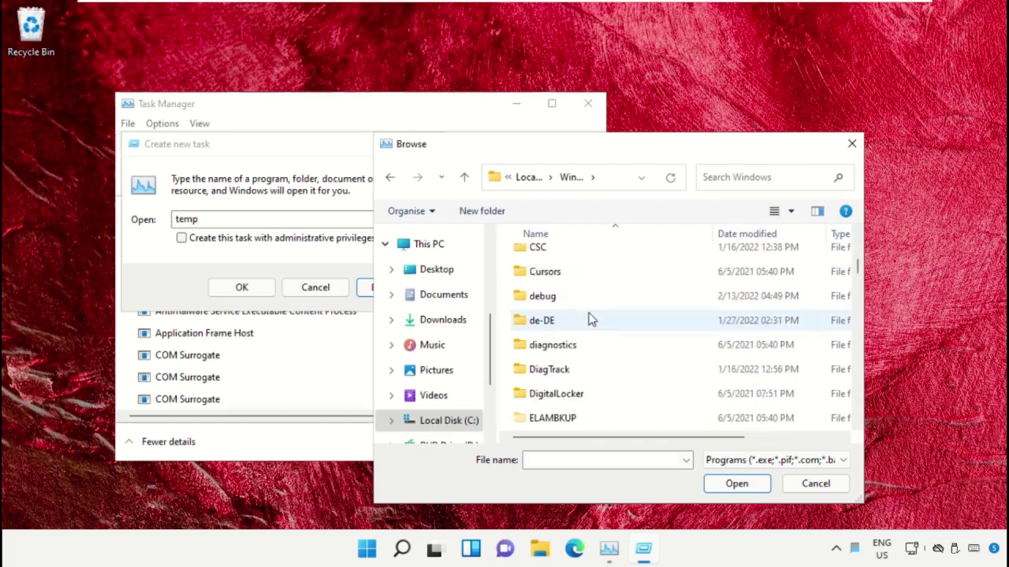
pyautogui.scroll(-11, 591, 328)
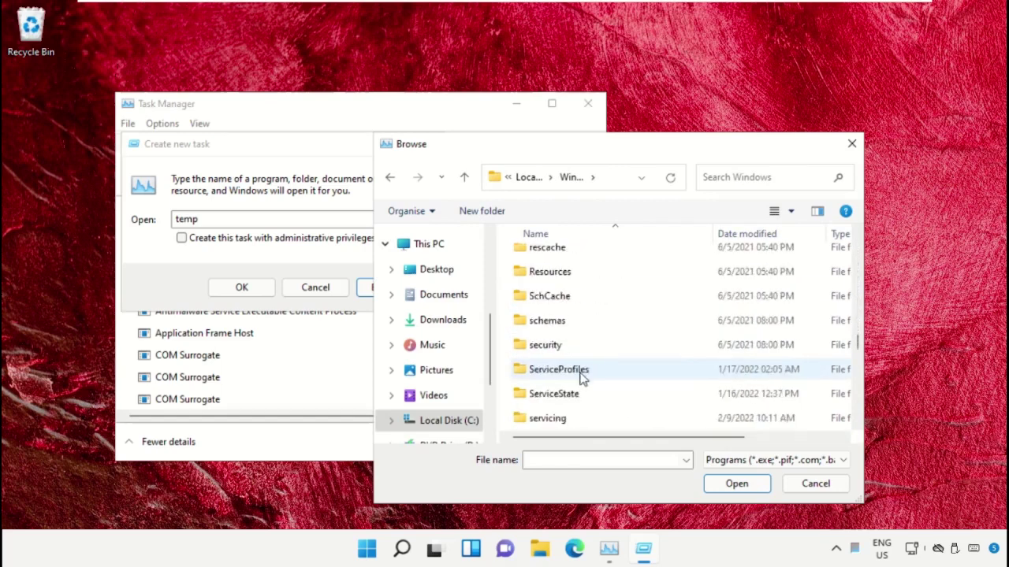
pyautogui.scroll(-3, 582, 377)
pyautogui.click(556, 344)
pyautogui.doubleClick(556, 344)
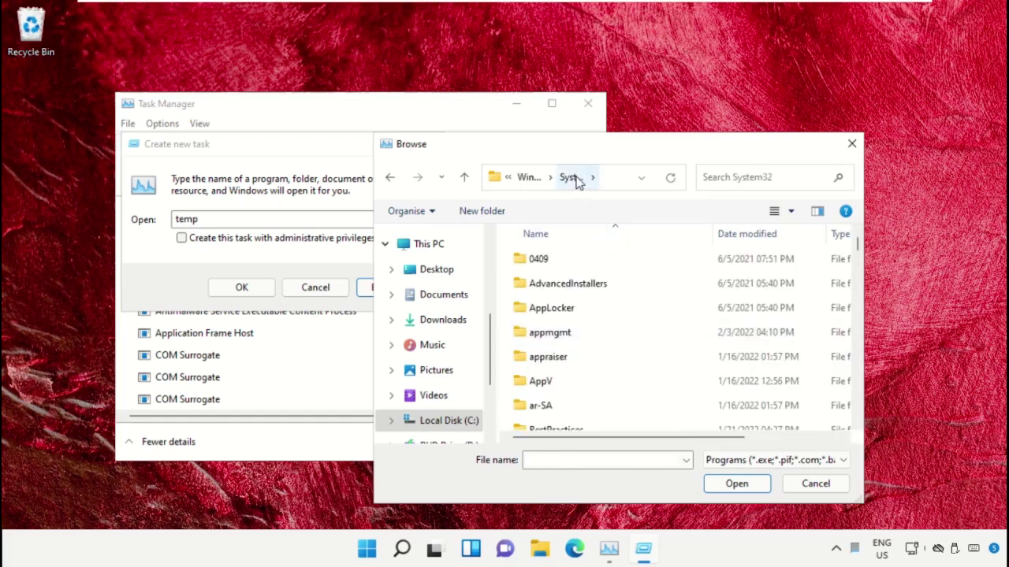
pyautogui.scroll(-5, 594, 354)
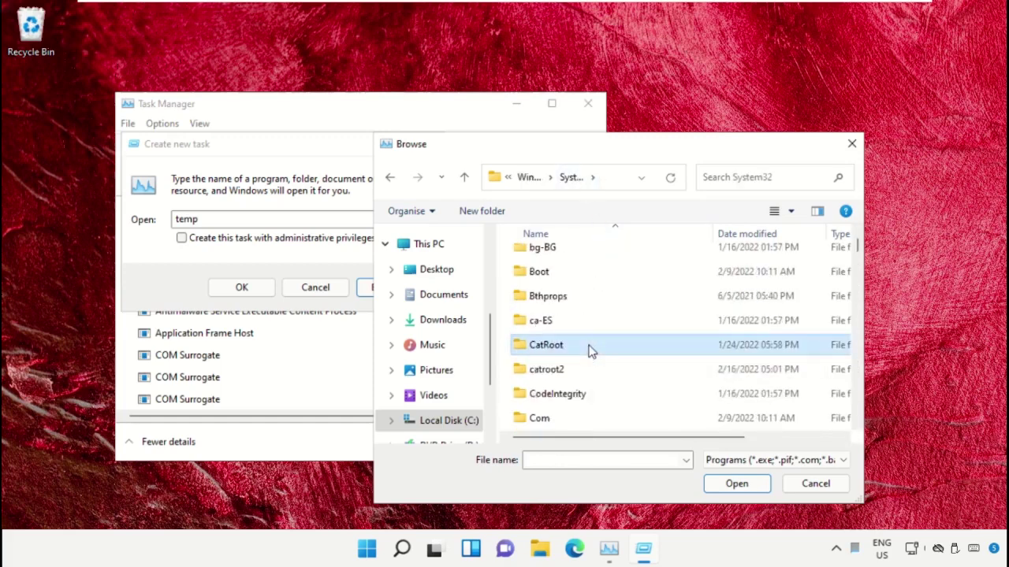
pyautogui.scroll(-10, 591, 351)
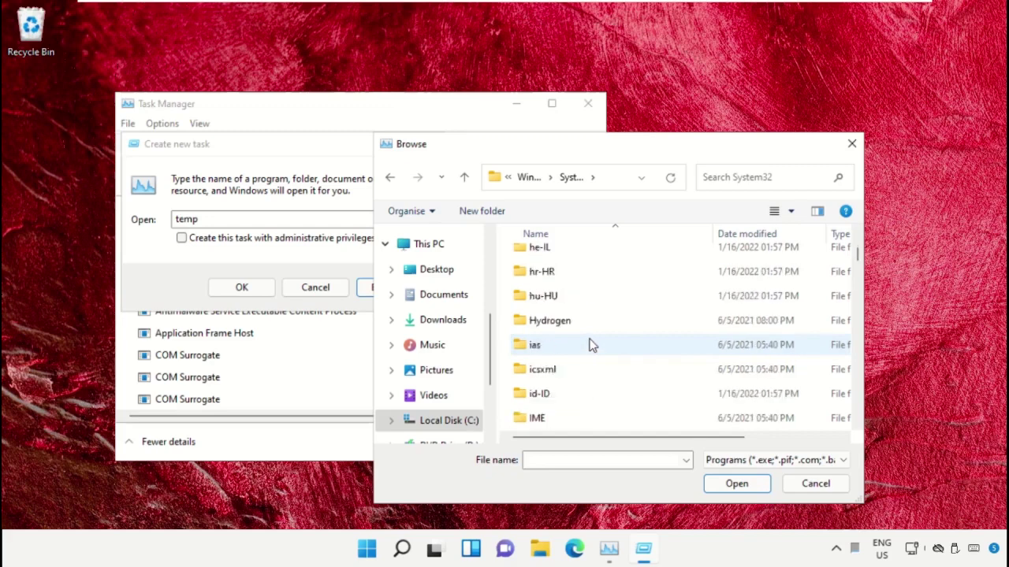
pyautogui.write('cmd.exe')
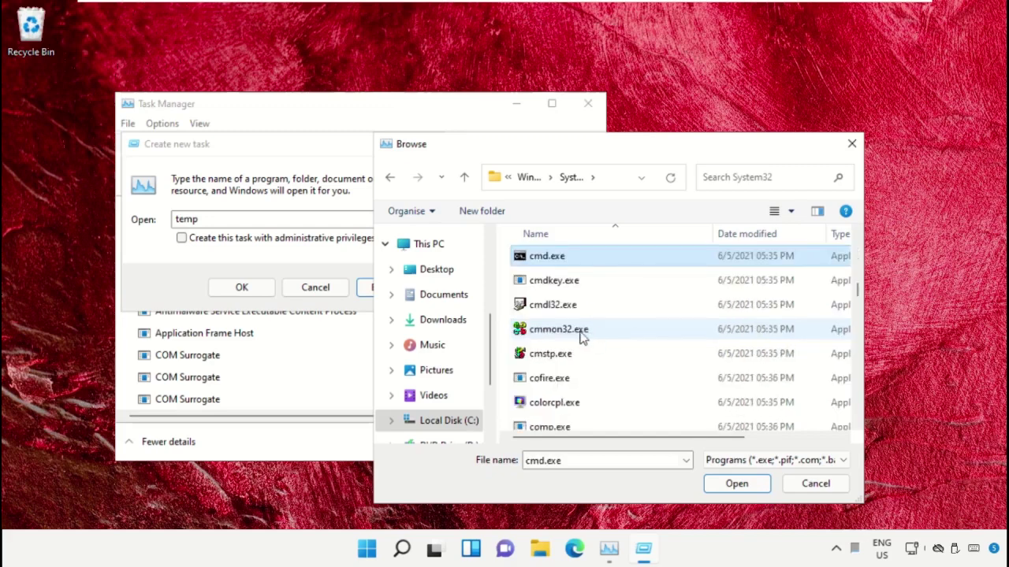
pyautogui.scroll(1, 583, 335)
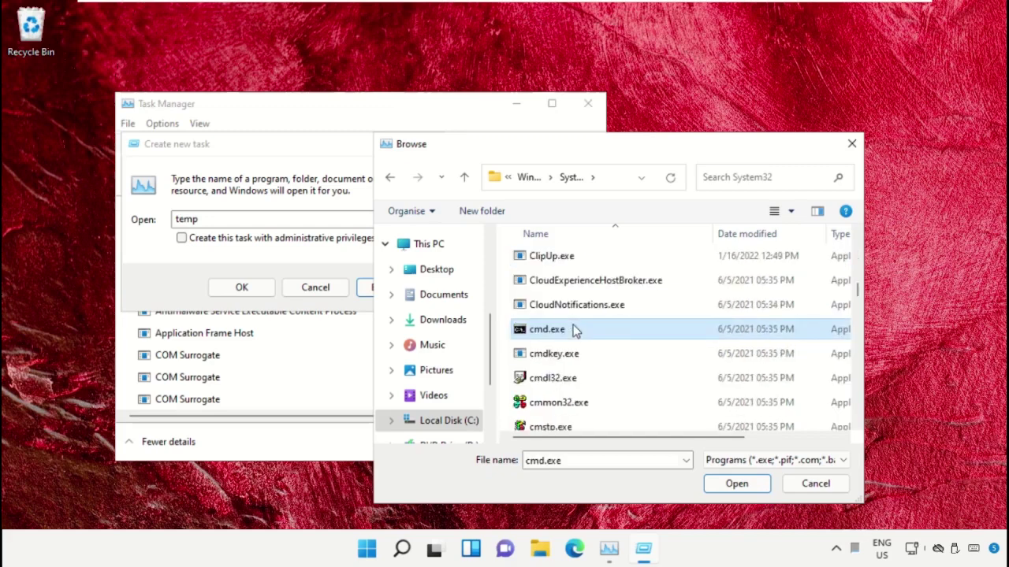
pyautogui.click(729, 486)
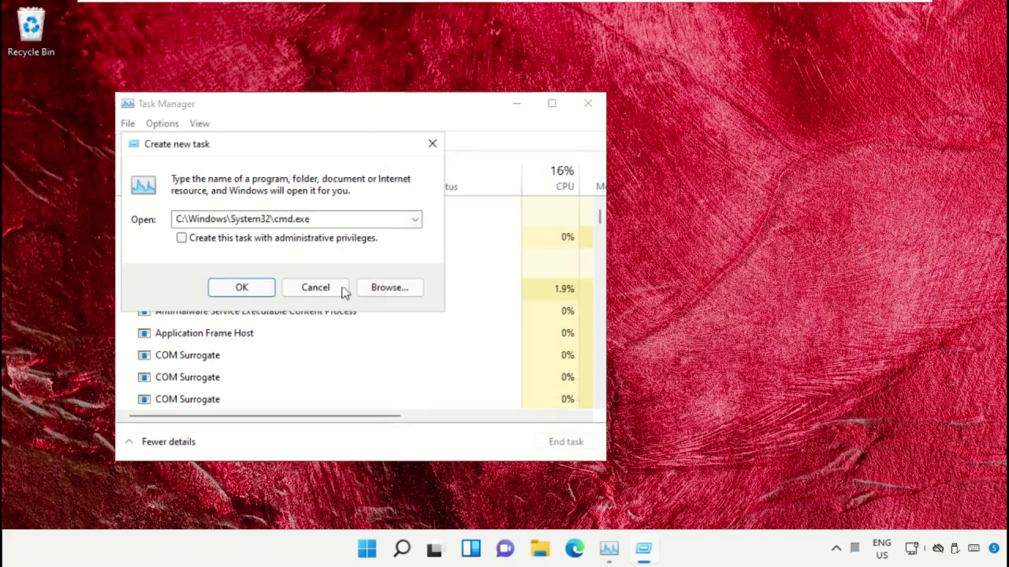
# - Run cmd.exe with administrative privileges, then minimise Task Manager and the Command Prompt
pyautogui.click(182, 238)
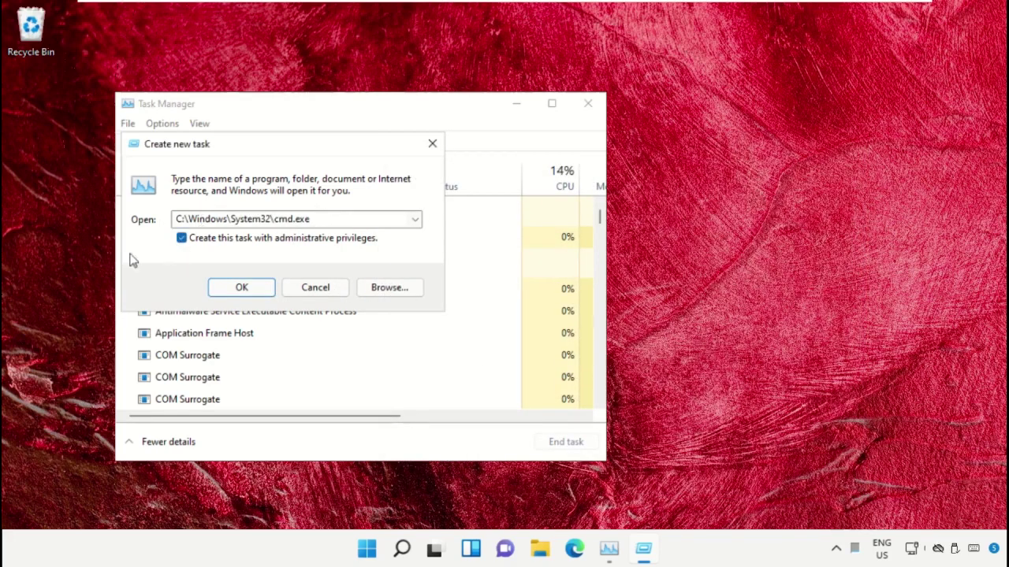
pyautogui.click(241, 288)
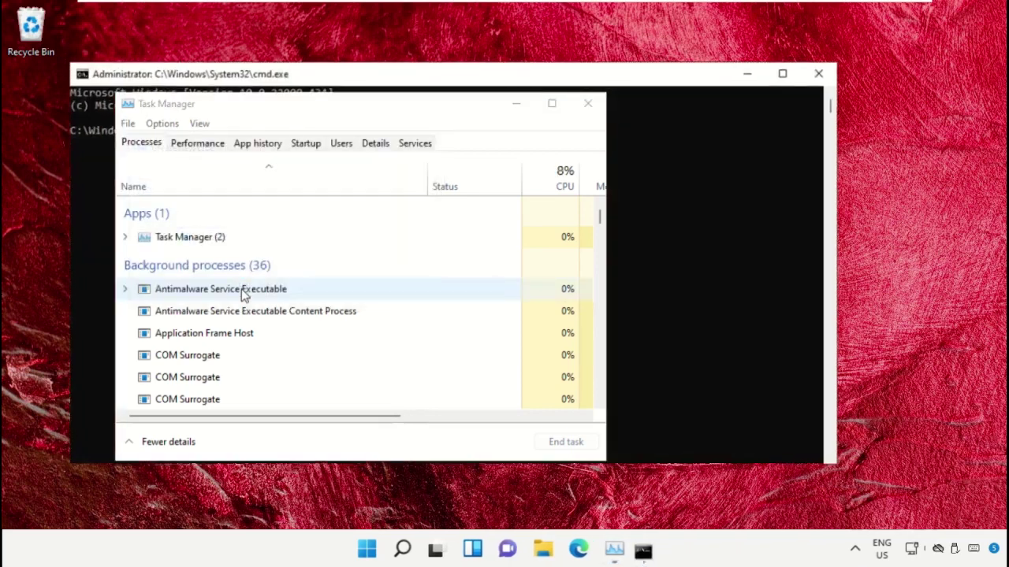
pyautogui.click(516, 108)
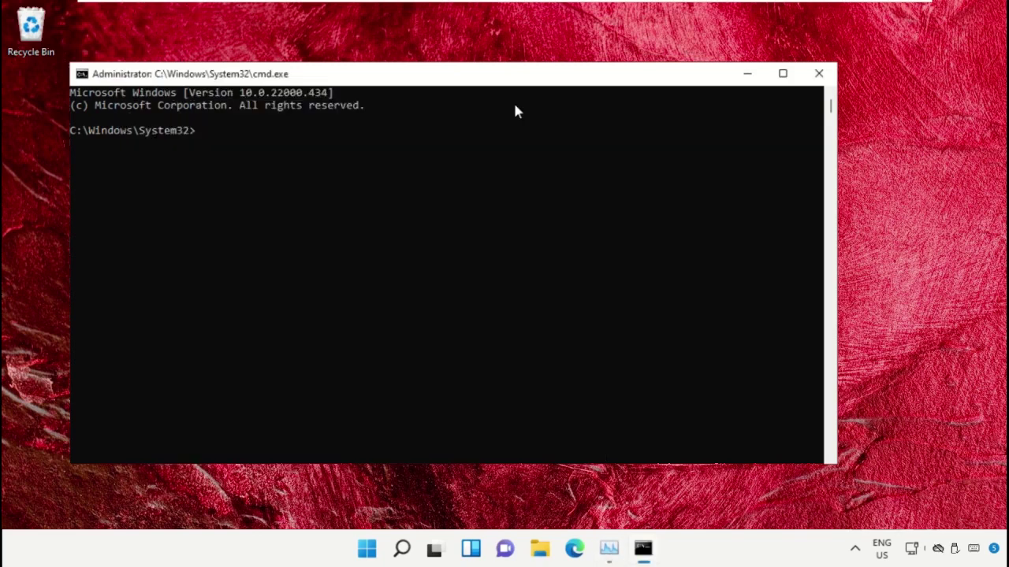
pyautogui.click(749, 75)
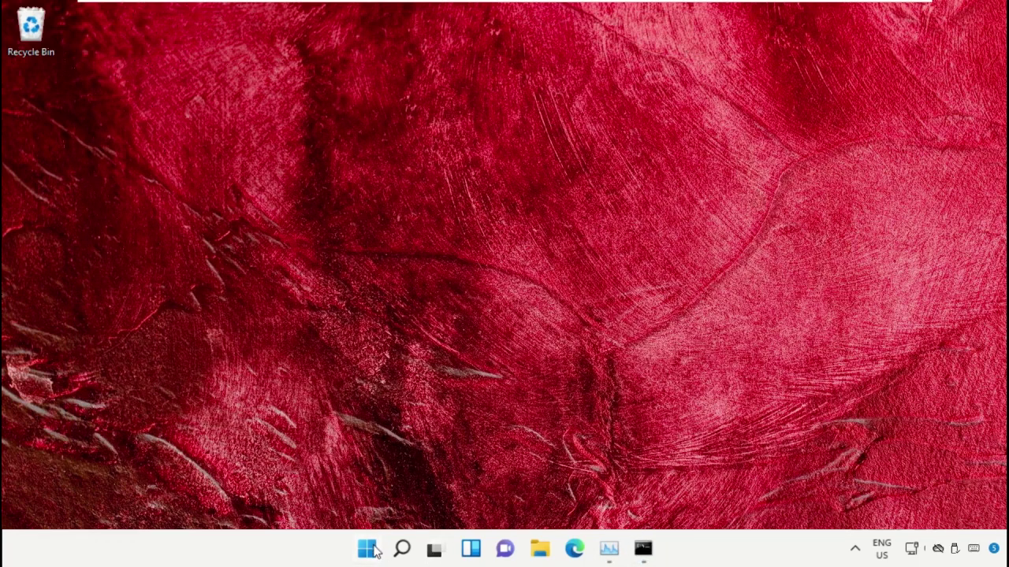
# - Launch Google Chrome by searching "Chrome" from the taskbar
pyautogui.click(367, 549)
pyautogui.write('Chrome')
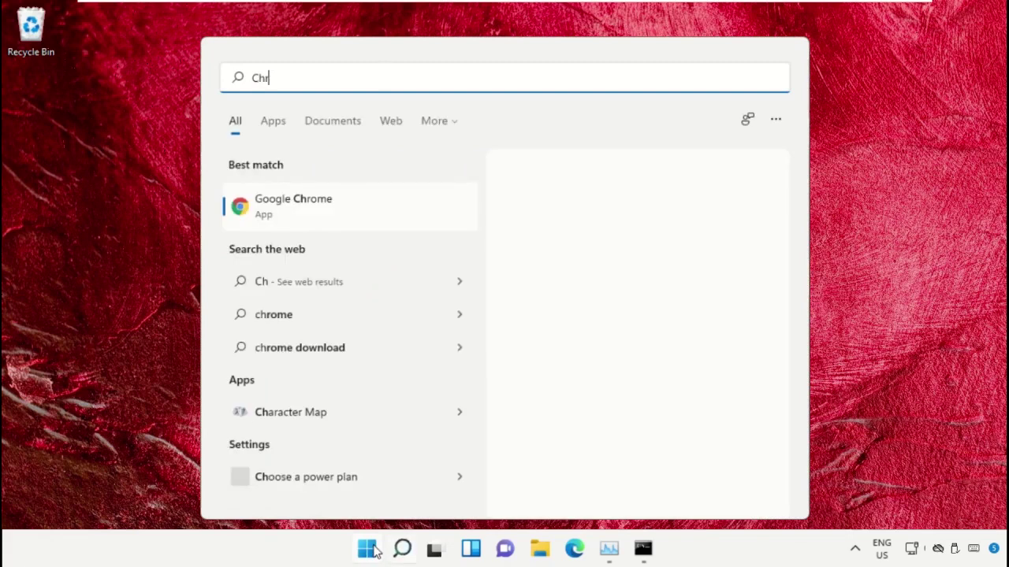
pyautogui.click(315, 212)
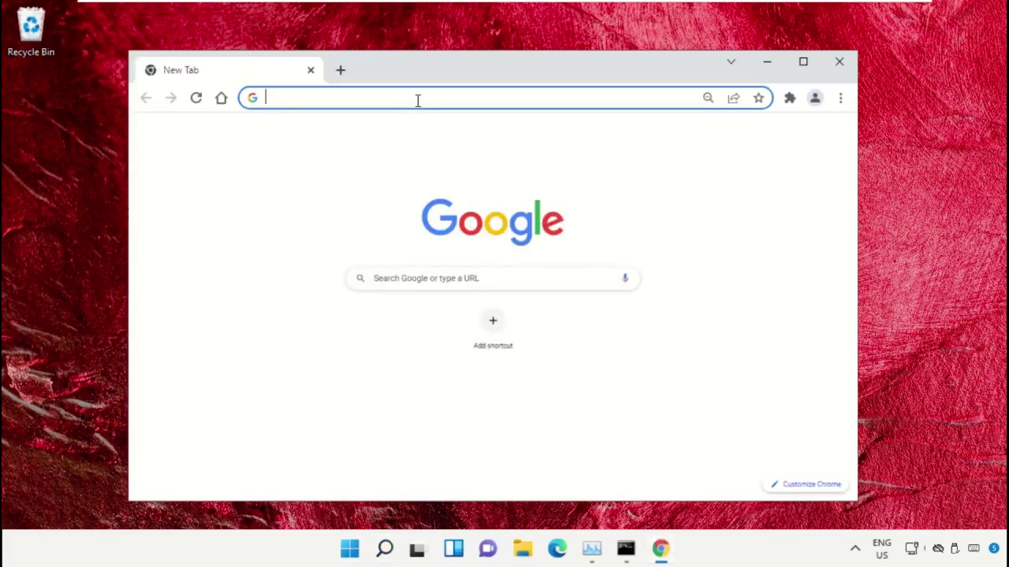
# - Load google.com and search for the "hows.tech windows commands" suggestion
pyautogui.write('google.com')
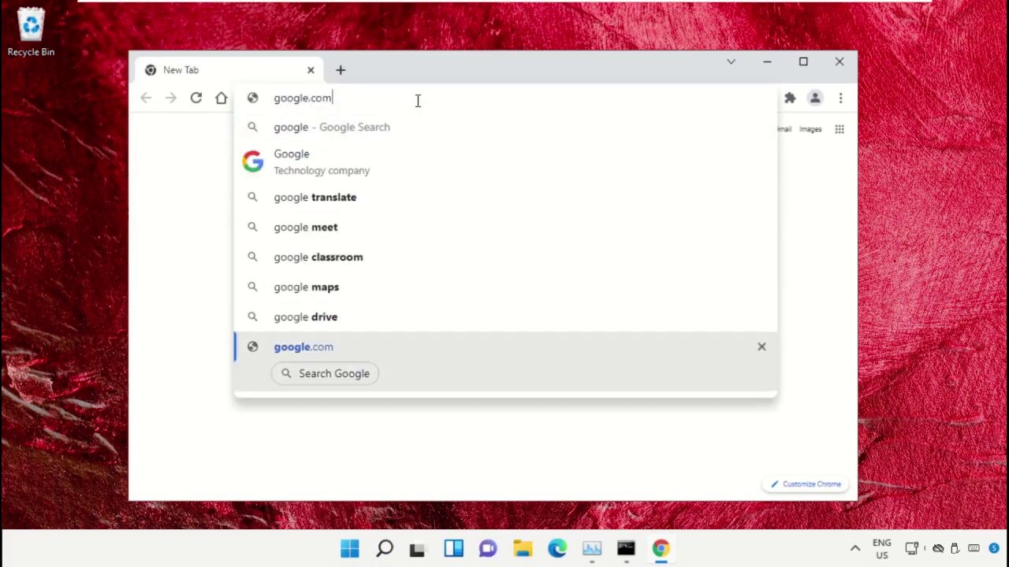
pyautogui.press('Return')
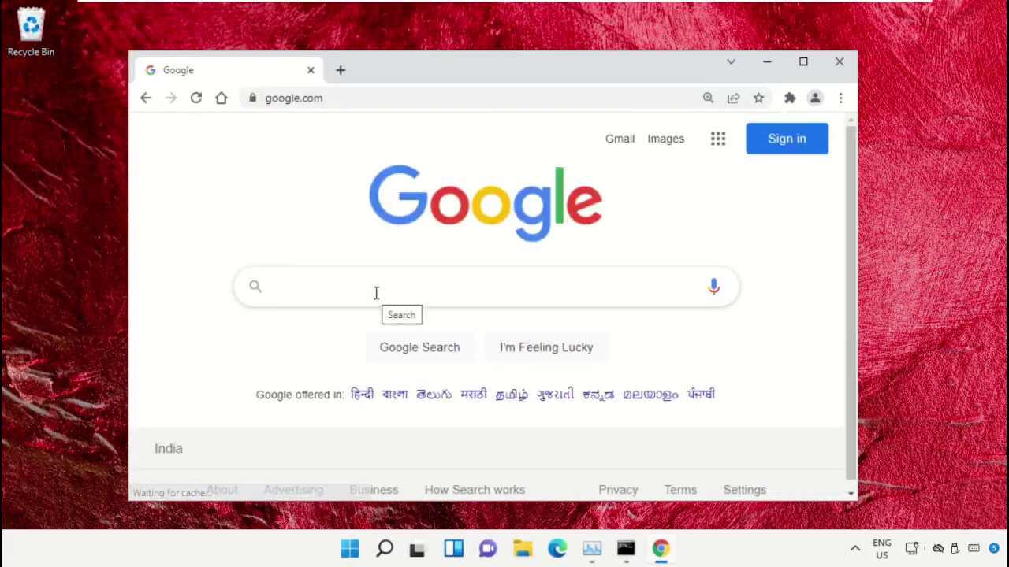
pyautogui.write('hows.tech')
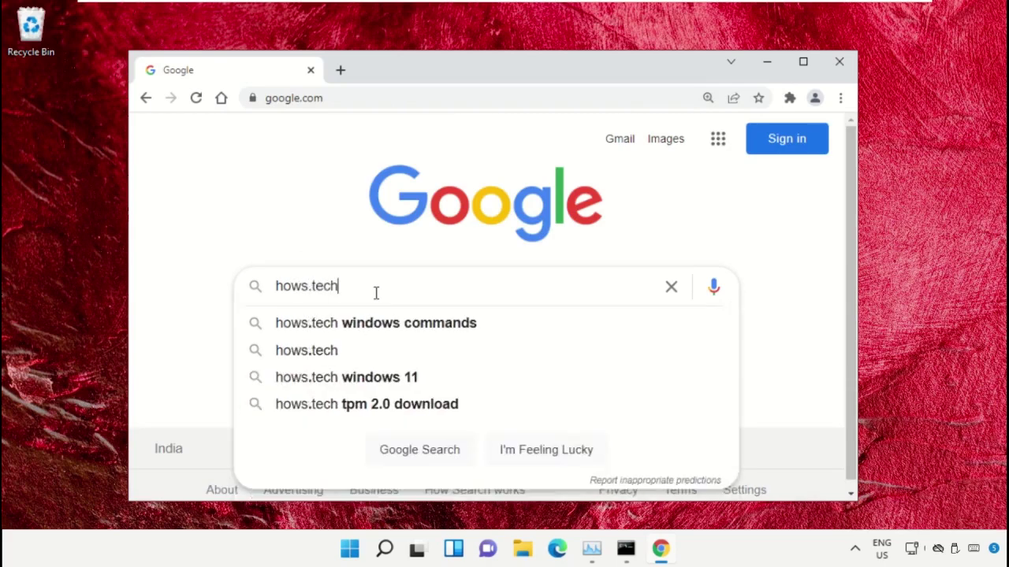
pyautogui.press('Down')
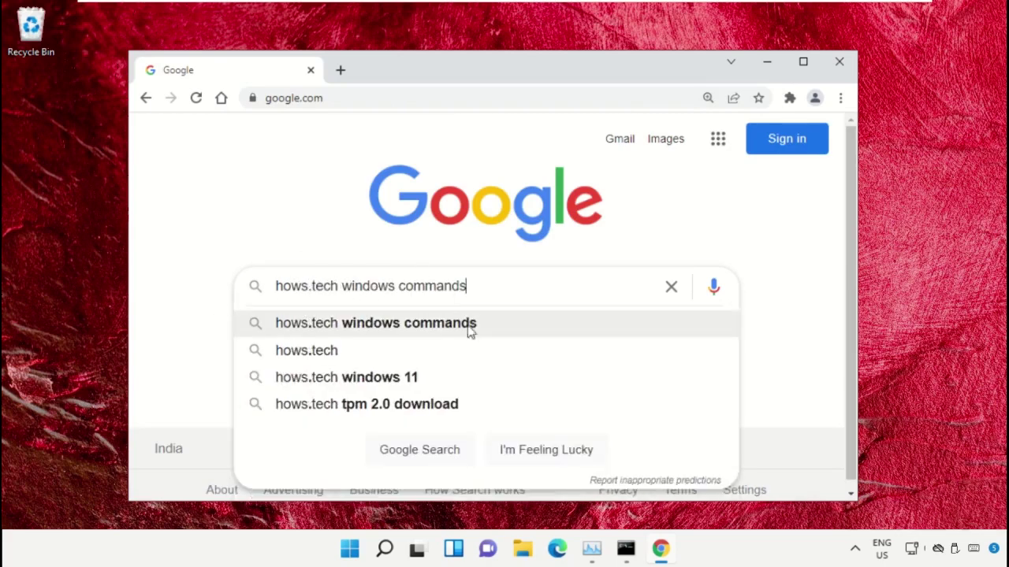
pyautogui.press('Return')
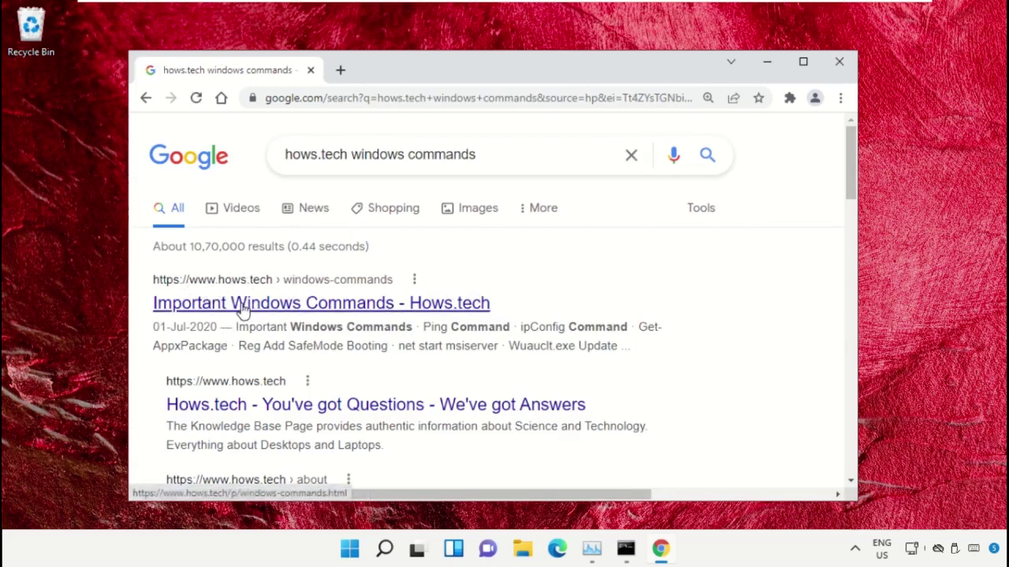
# - Open the Important Windows Commands - Hows.tech article and scroll to Command 12
pyautogui.click(242, 304)
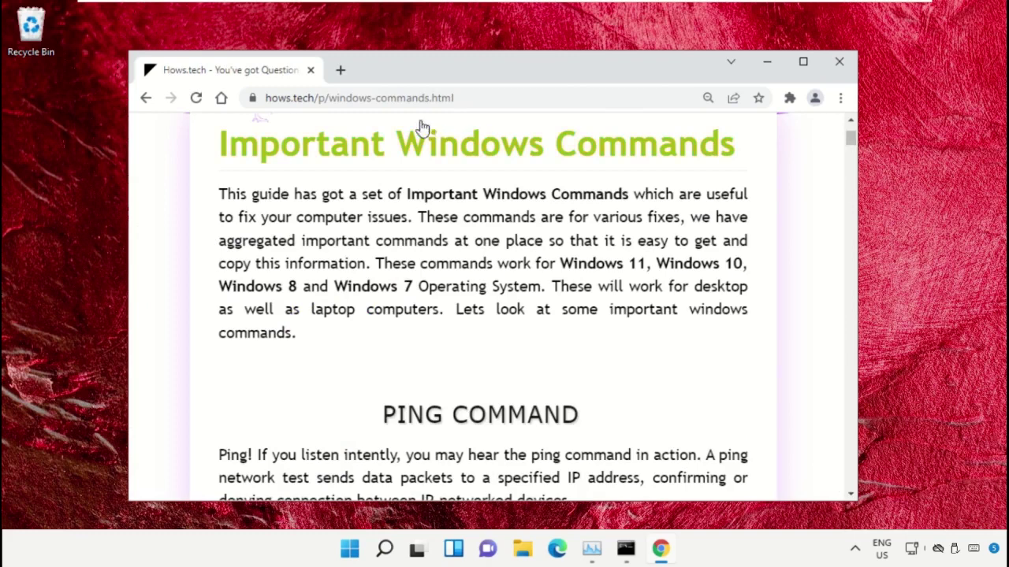
pyautogui.moveTo(749, 156); pyautogui.dragTo(208, 160)
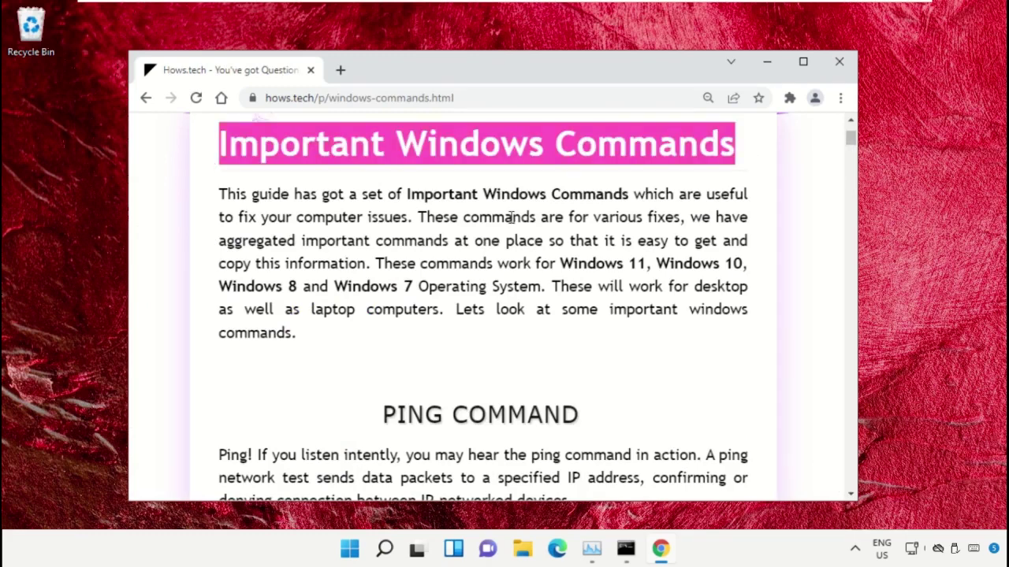
pyautogui.click(561, 231)
pyautogui.scroll(-9, 552, 240)
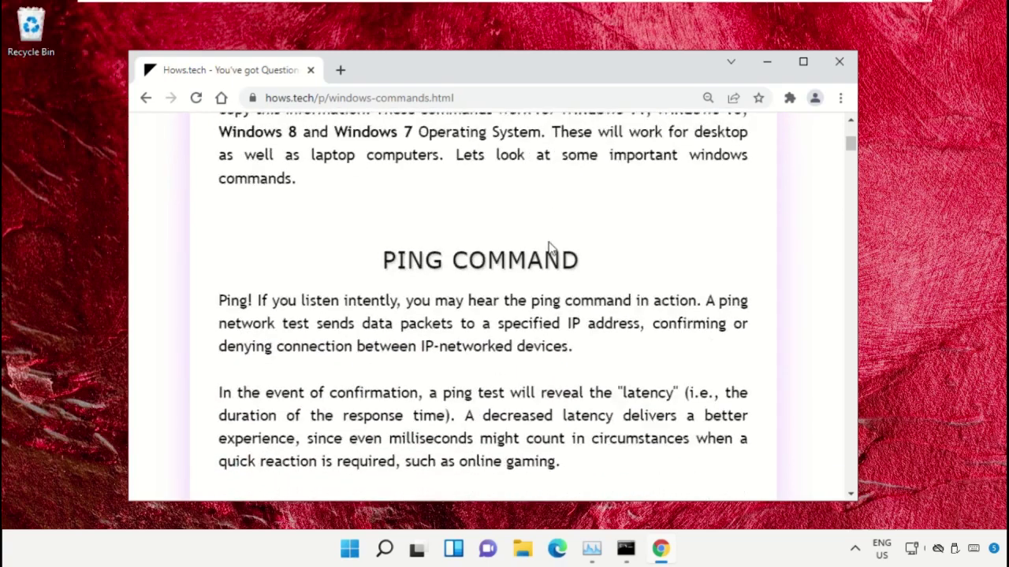
pyautogui.scroll(-10, 465, 244)
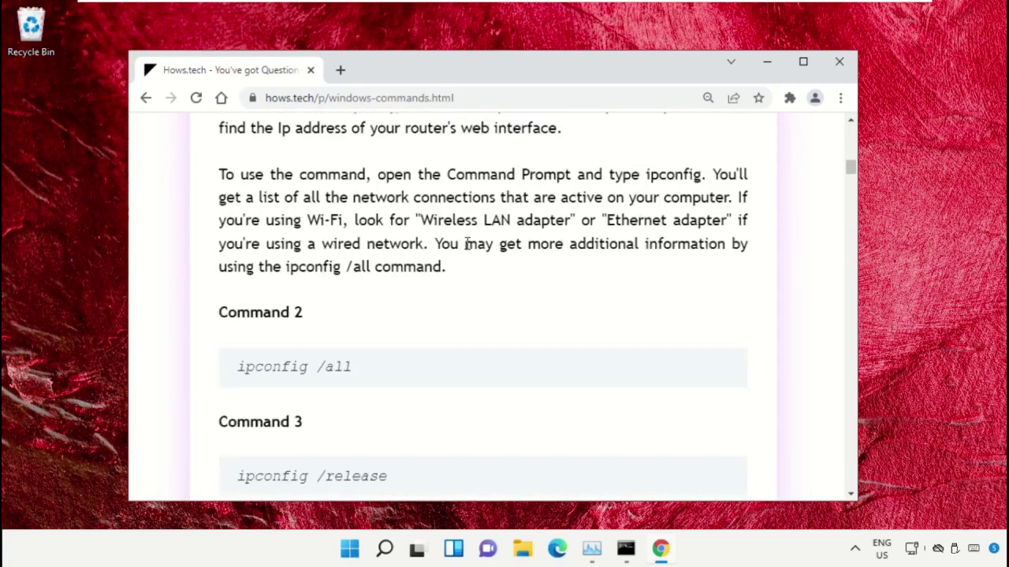
pyautogui.scroll(-10, 465, 252)
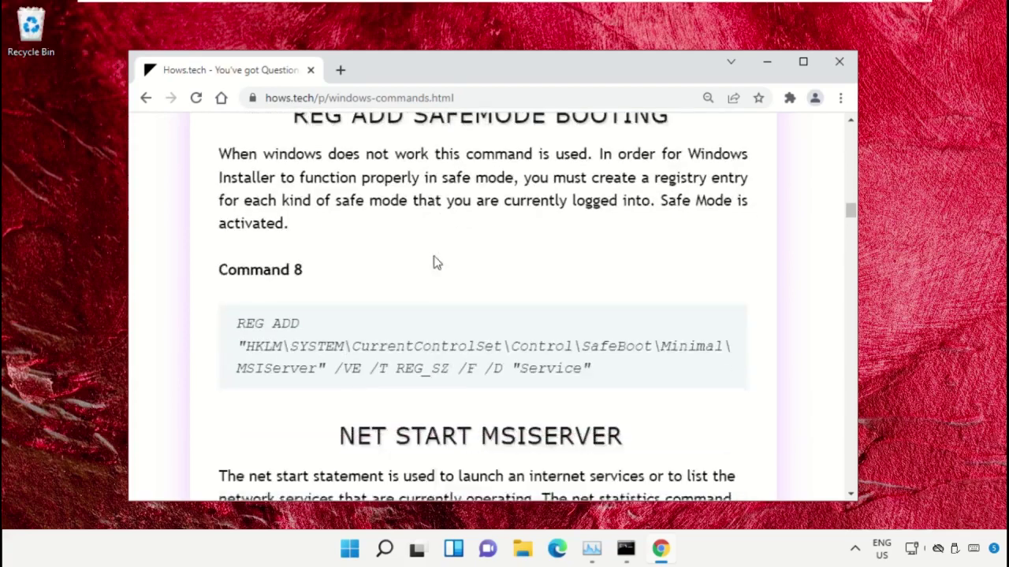
pyautogui.scroll(-7, 428, 270)
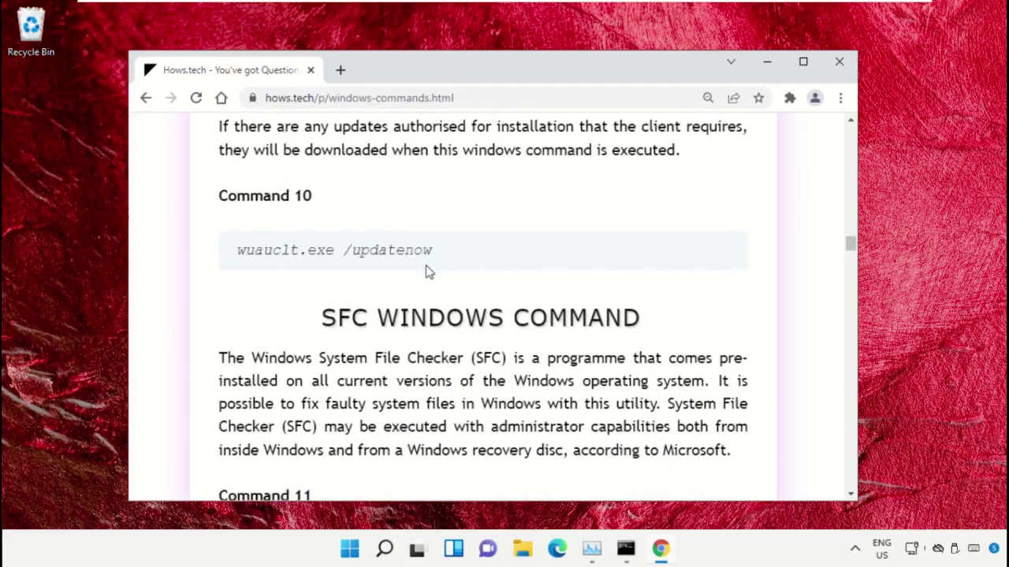
pyautogui.scroll(-1, 329, 277)
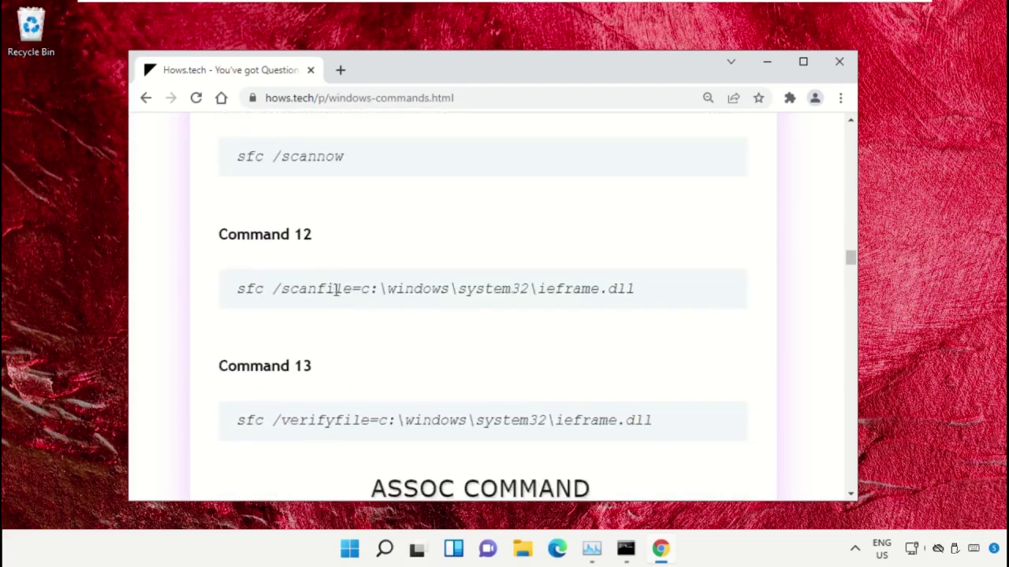
# - Copy the sfc /scanfile line and bring the administrator Command Prompt forward
pyautogui.tripleClick(358, 288)
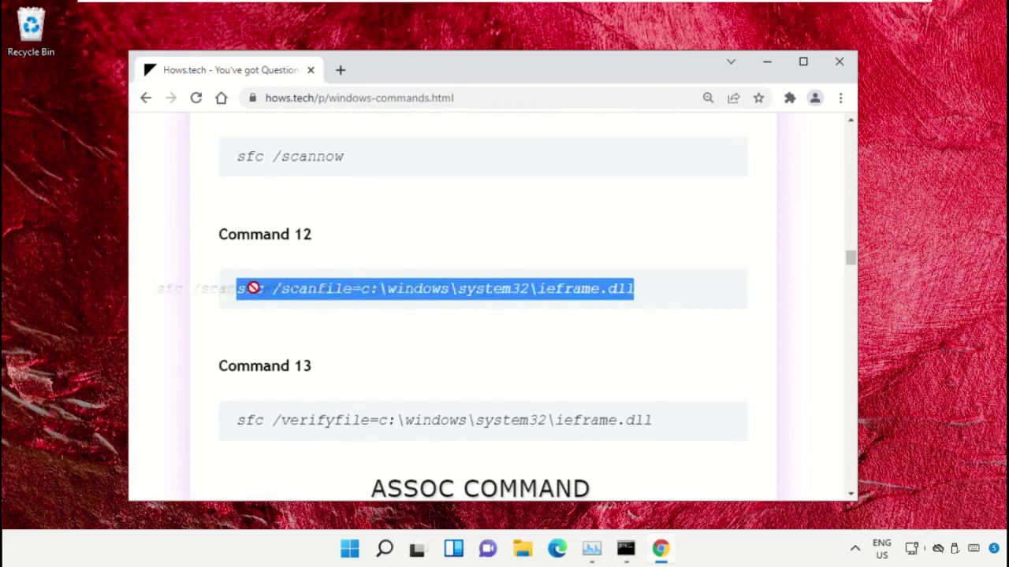
pyautogui.click(612, 334)
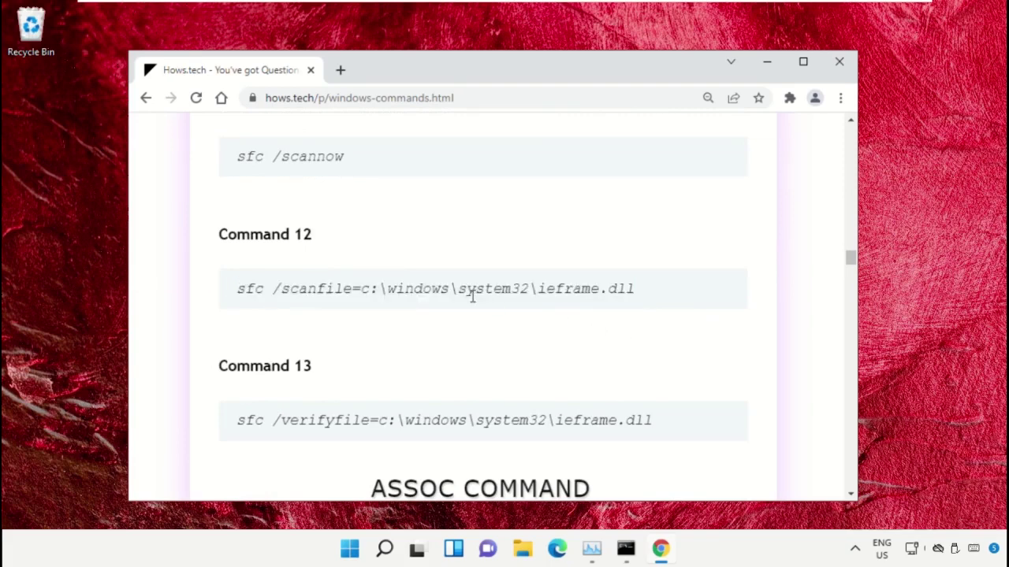
pyautogui.tripleClick(401, 290)
pyautogui.rightClick(401, 292)
pyautogui.click(439, 305)
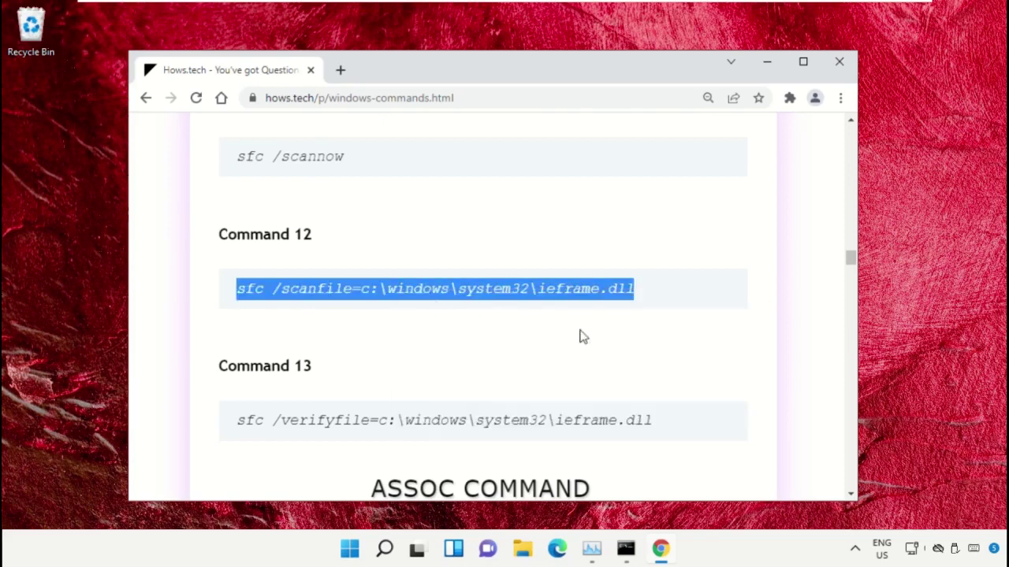
pyautogui.click(626, 550)
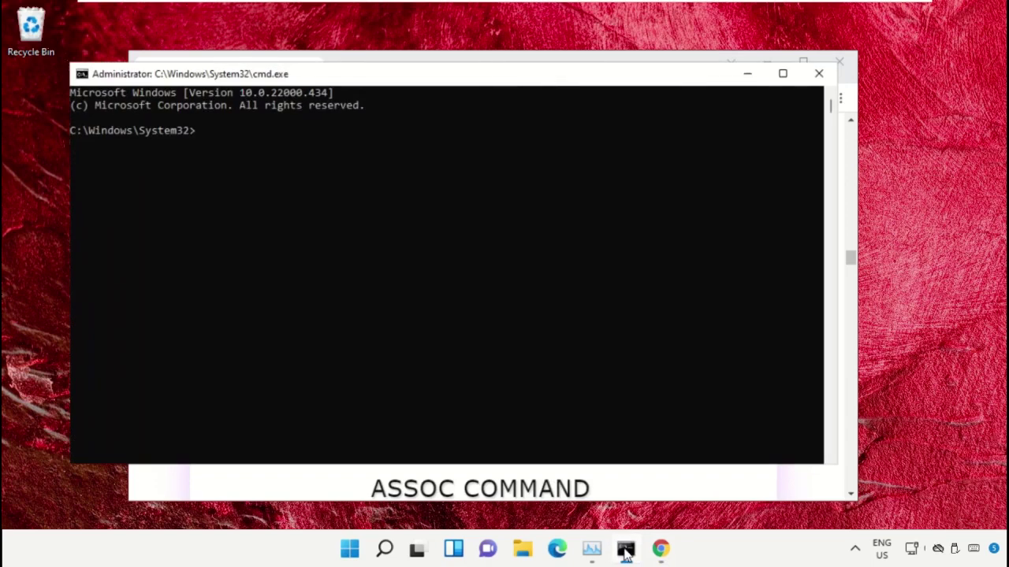
pyautogui.moveTo(471, 83); pyautogui.dragTo(508, 104)
# - Run sfc /scanfile and the copied Command 13 sfc /verifyfile on ieframe.dll
pyautogui.hotkey('ctrl', 'v')
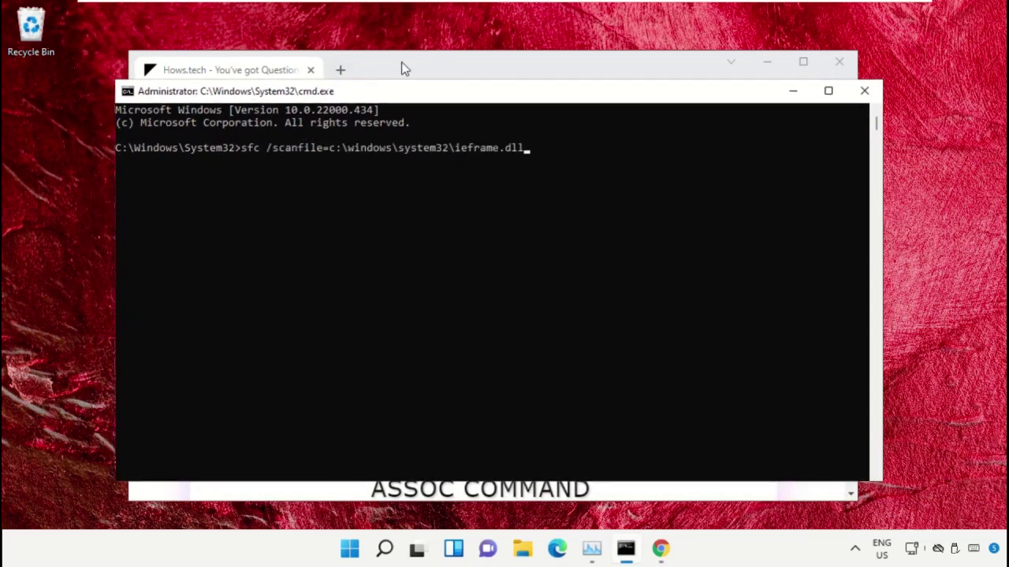
pyautogui.press('Return')
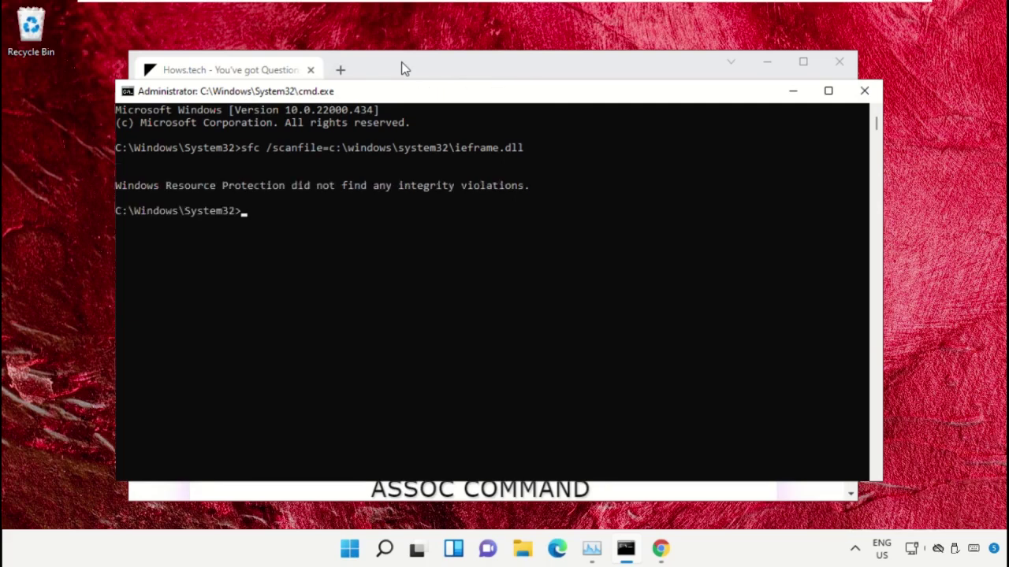
pyautogui.click(405, 69)
pyautogui.scroll(-2, 370, 214)
pyautogui.tripleClick(326, 347)
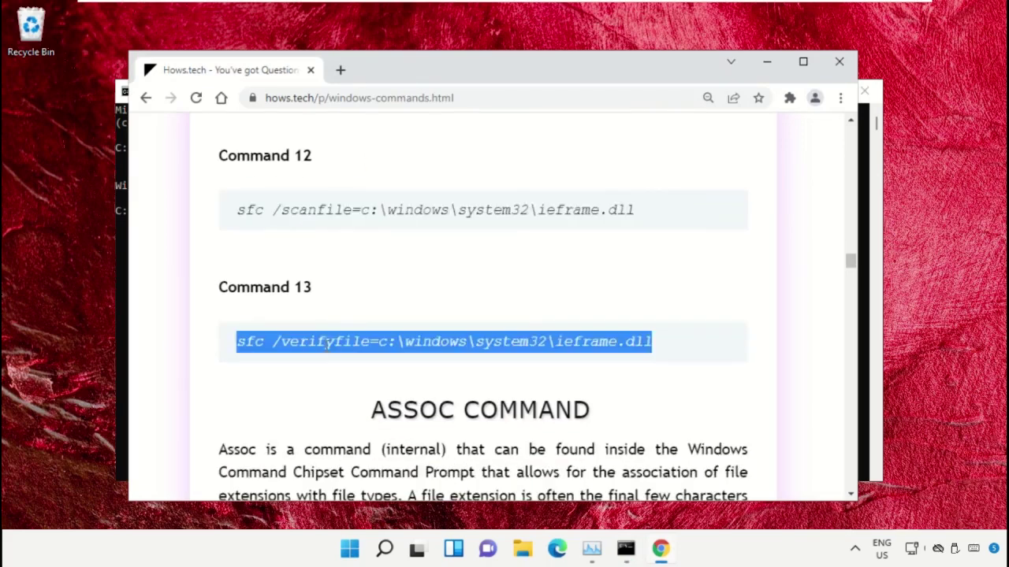
pyautogui.rightClick(326, 347)
pyautogui.click(396, 366)
pyautogui.click(624, 552)
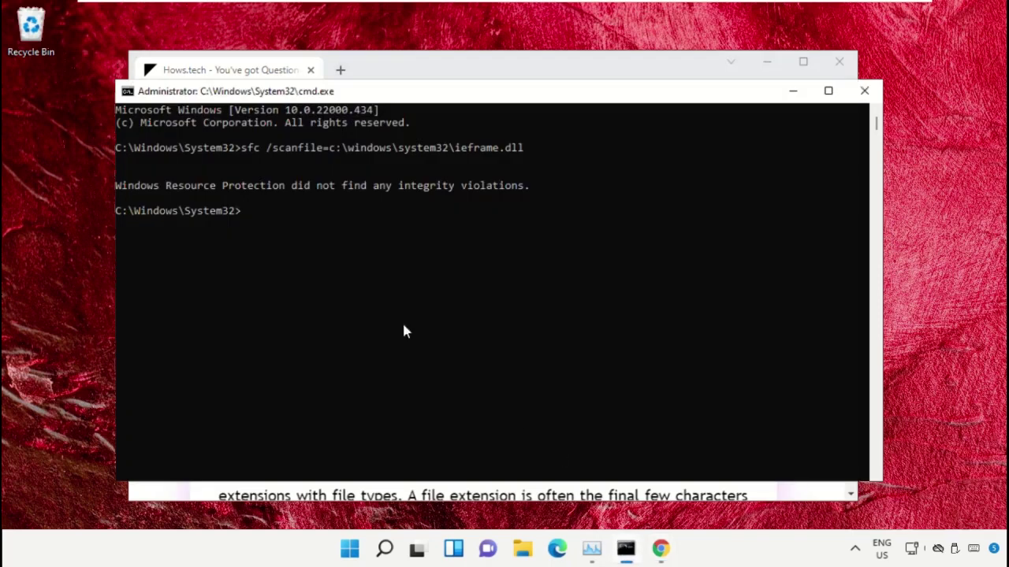
pyautogui.rightClick(292, 246)
pyautogui.press('Return')
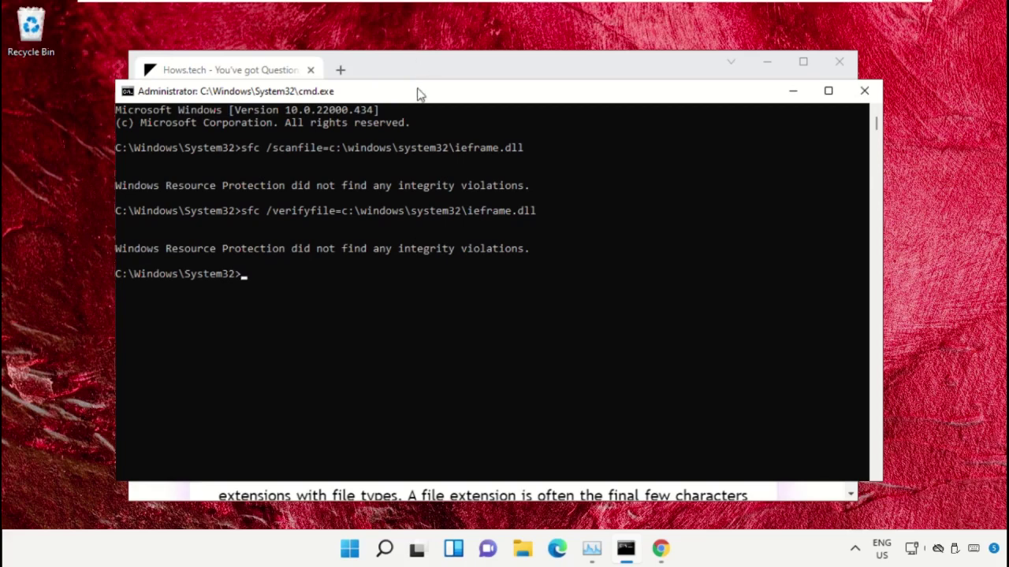
# - Close Command Prompt, minimise Chrome, and launch Services from a "Services" search
pyautogui.click(866, 94)
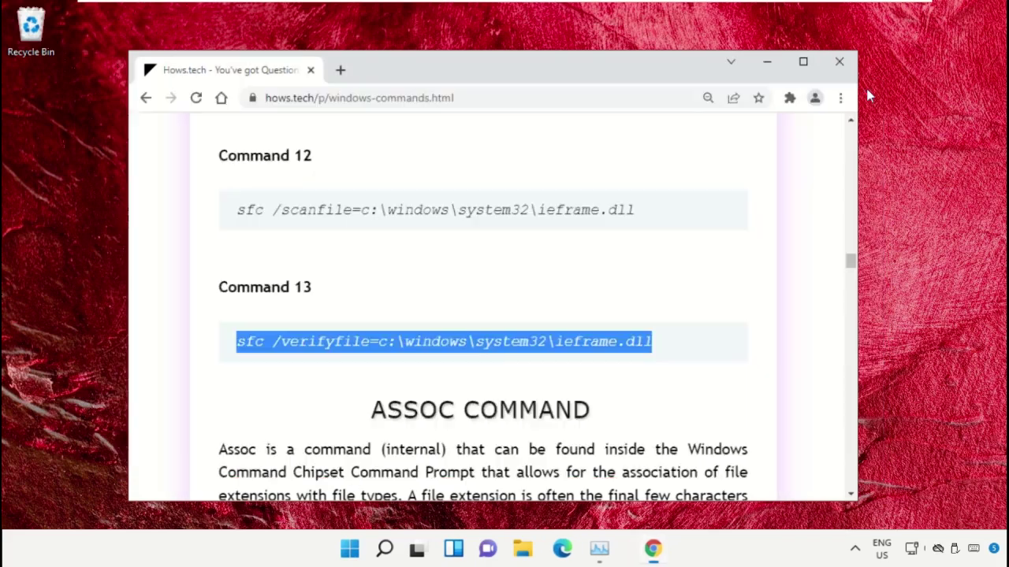
pyautogui.click(769, 62)
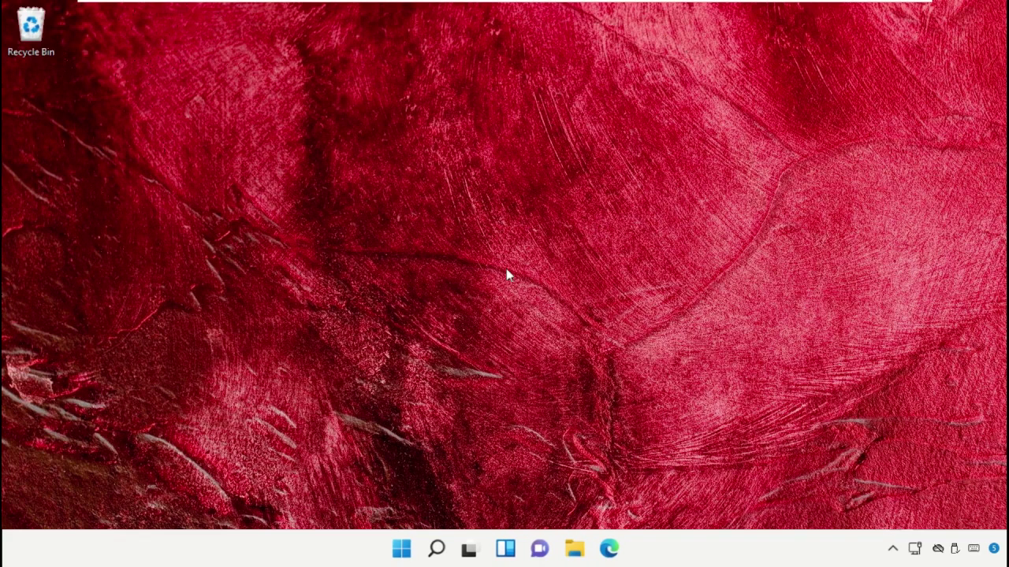
pyautogui.click(437, 549)
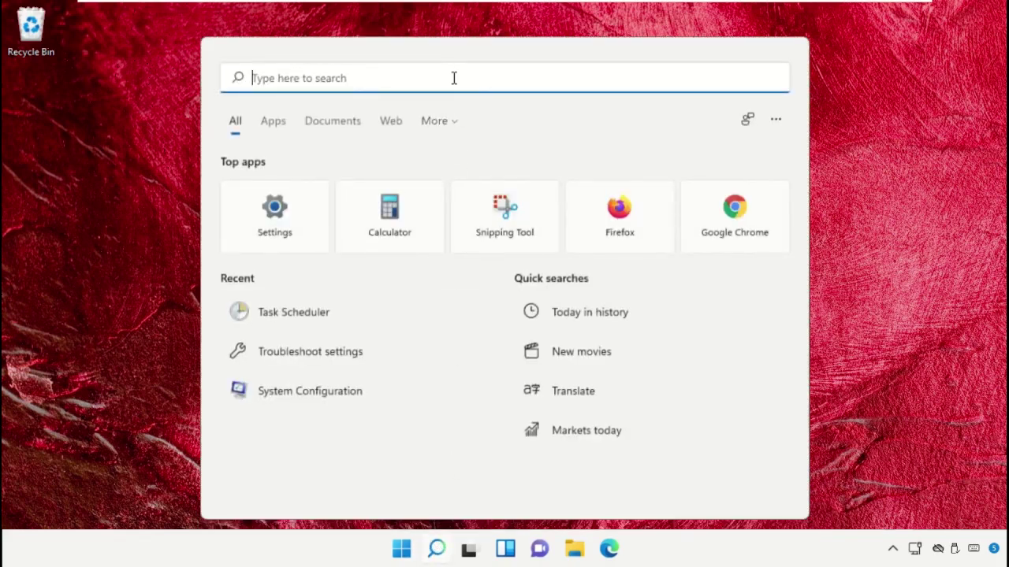
pyautogui.write('Services')
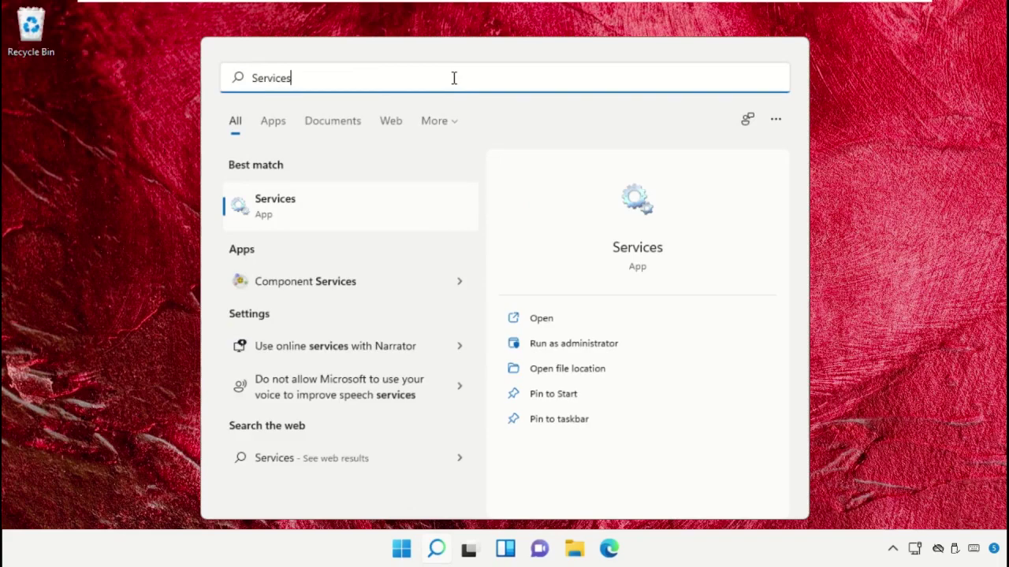
pyautogui.click(366, 211)
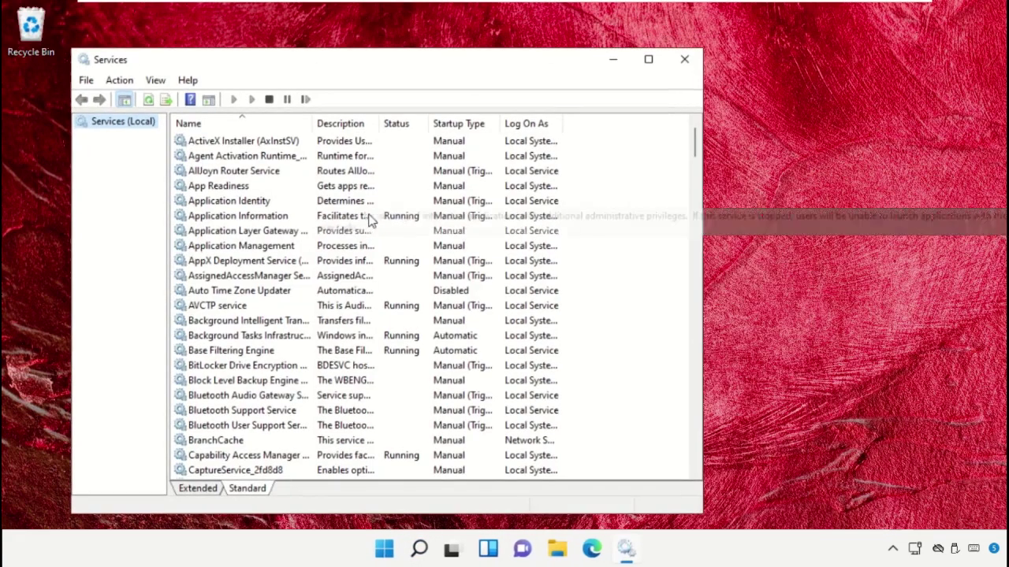
# - Set the AllJoyn Router Service startup type to Disabled and apply it
pyautogui.moveTo(467, 65); pyautogui.dragTo(579, 36)
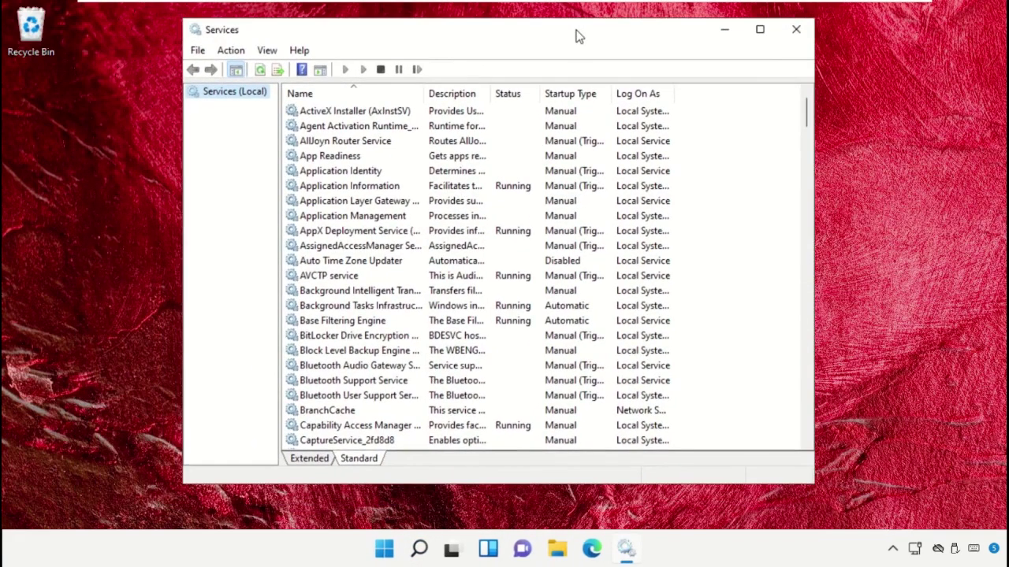
pyautogui.click(335, 142)
pyautogui.rightClick(336, 144)
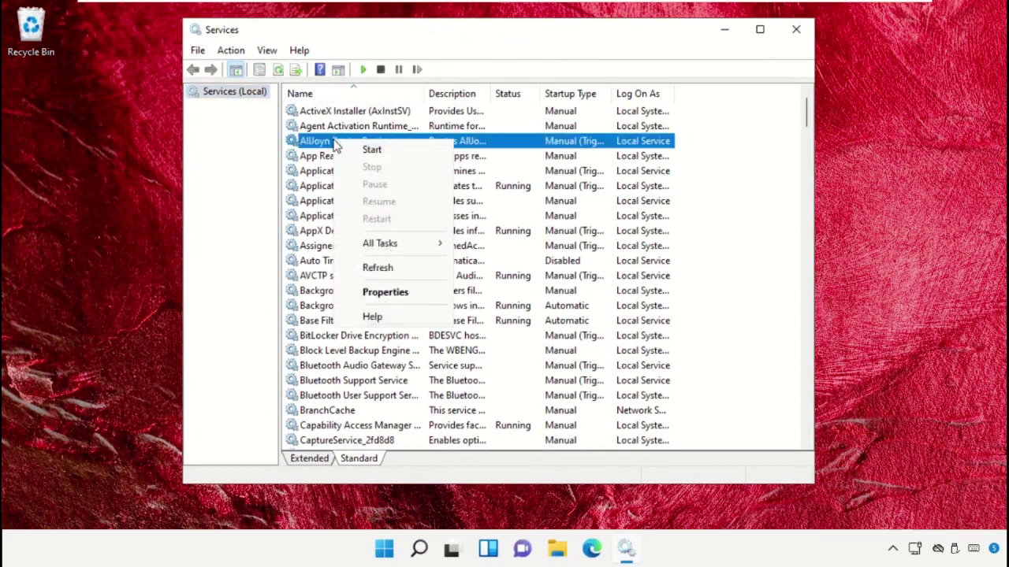
pyautogui.click(415, 292)
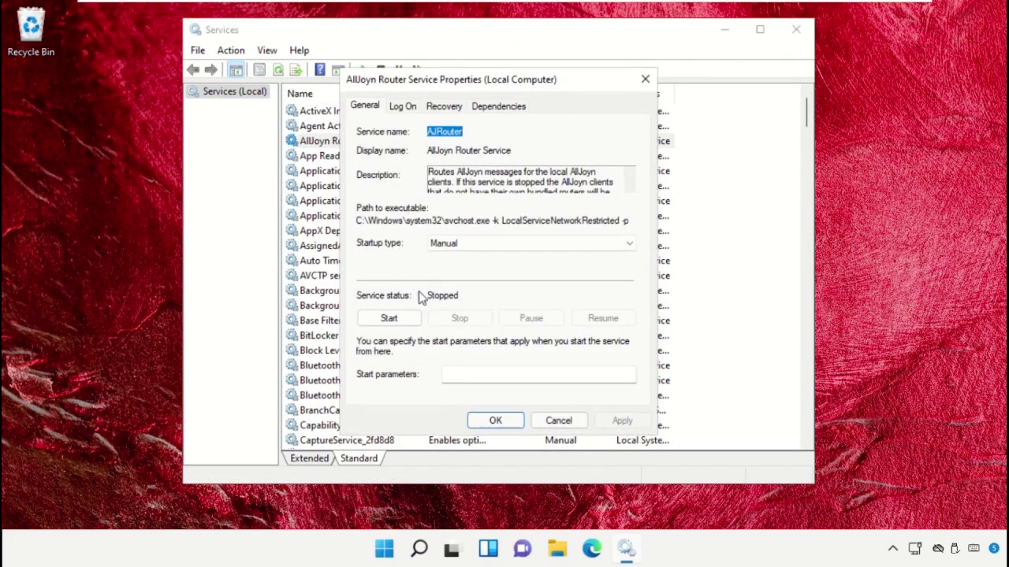
pyautogui.click(500, 245)
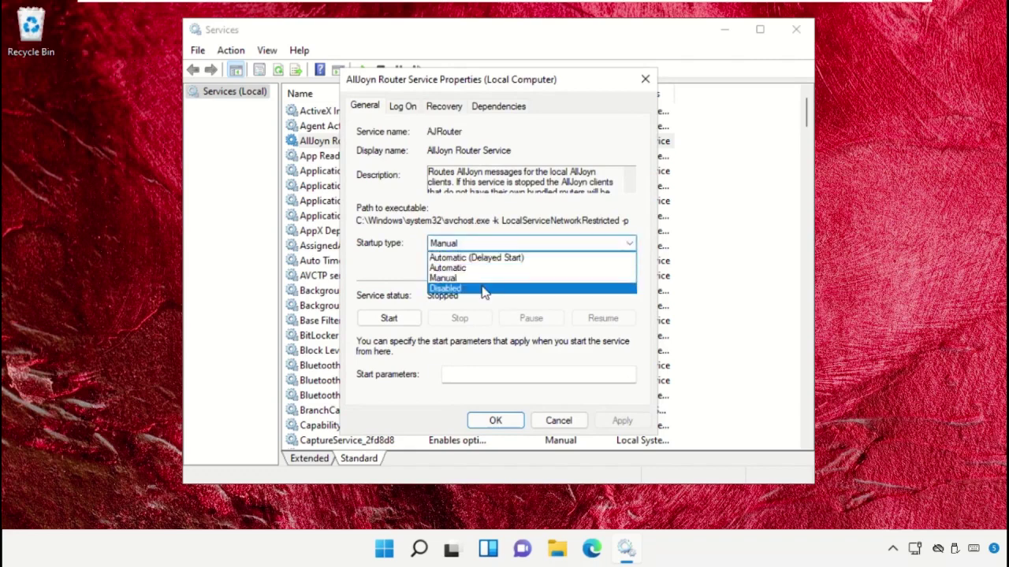
pyautogui.click(483, 288)
pyautogui.click(607, 419)
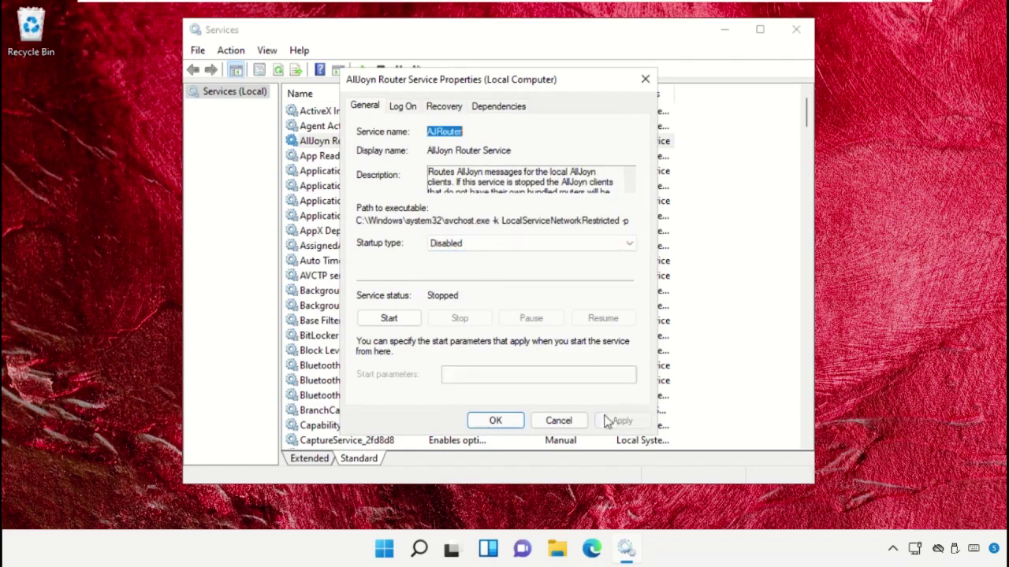
pyautogui.click(508, 418)
# - Widen the Name column and set Application Layer Gateway Service to Disabled
pyautogui.moveTo(426, 93); pyautogui.dragTo(498, 93)
pyautogui.rightClick(381, 201)
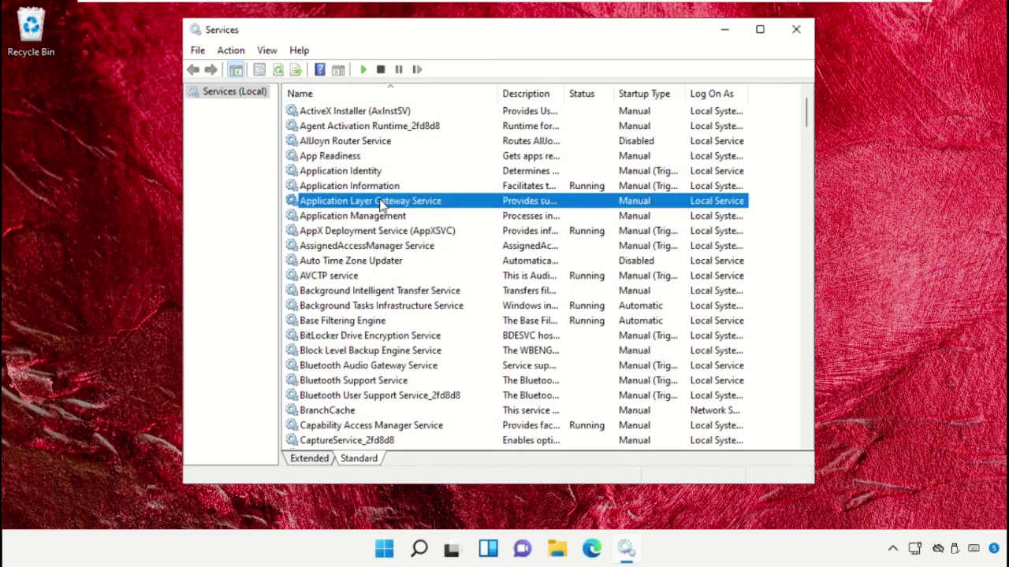
pyautogui.click(446, 353)
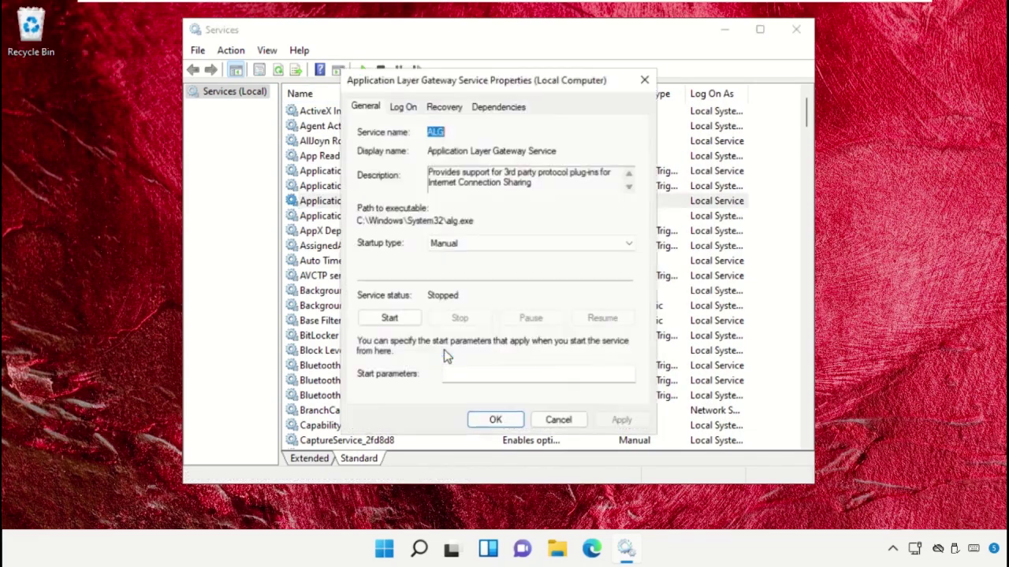
pyautogui.click(504, 244)
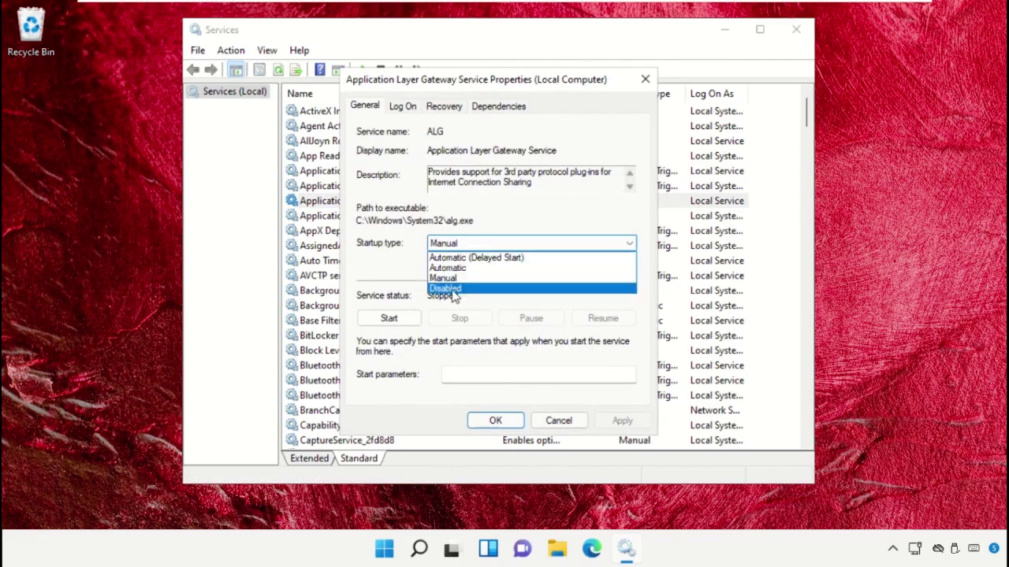
pyautogui.click(449, 288)
pyautogui.click(611, 422)
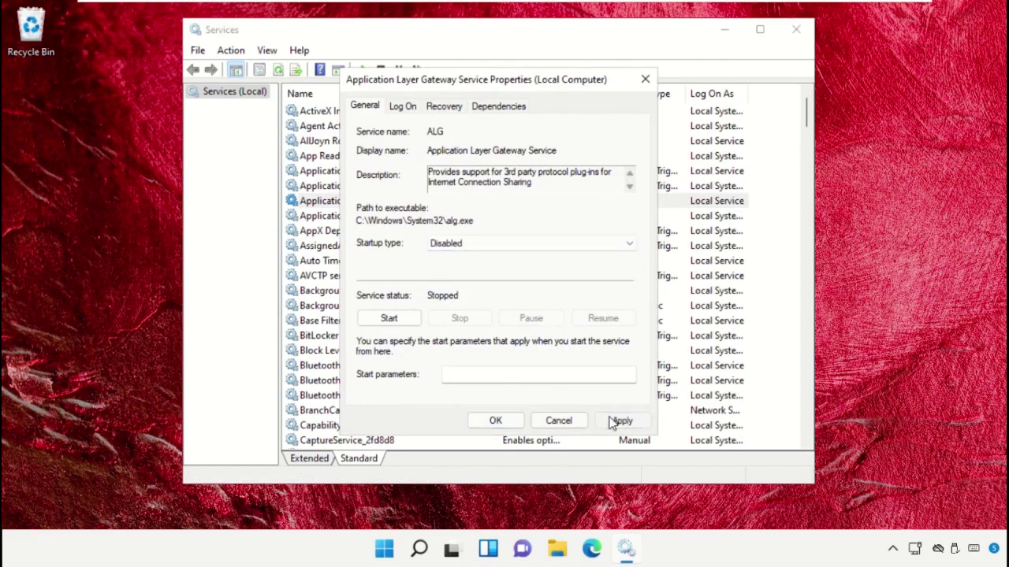
pyautogui.click(495, 419)
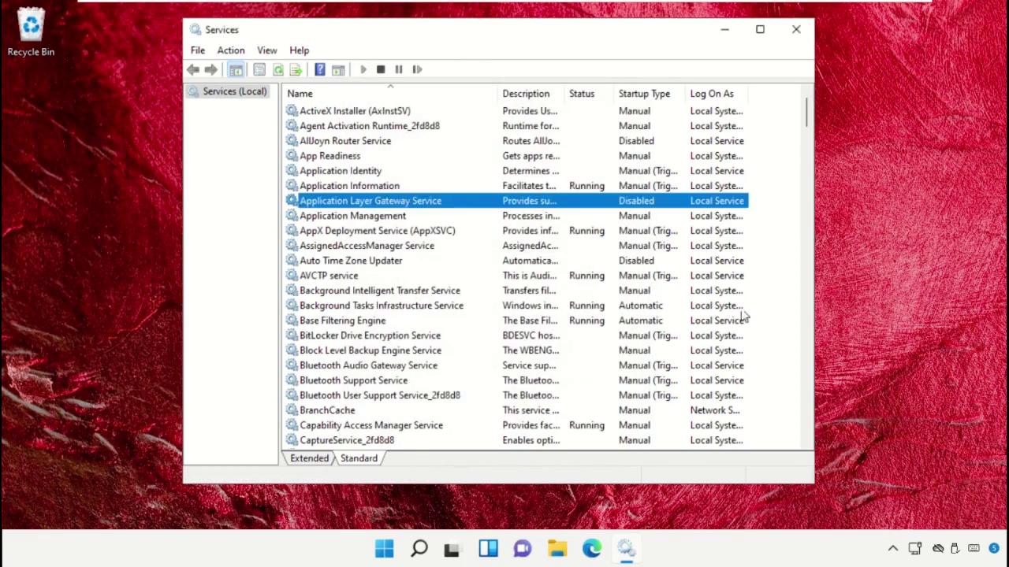
pyautogui.scroll(-3, 759, 281)
# - Set the Certificate Propagation startup type to Disabled
pyautogui.scroll(-1, 759, 281)
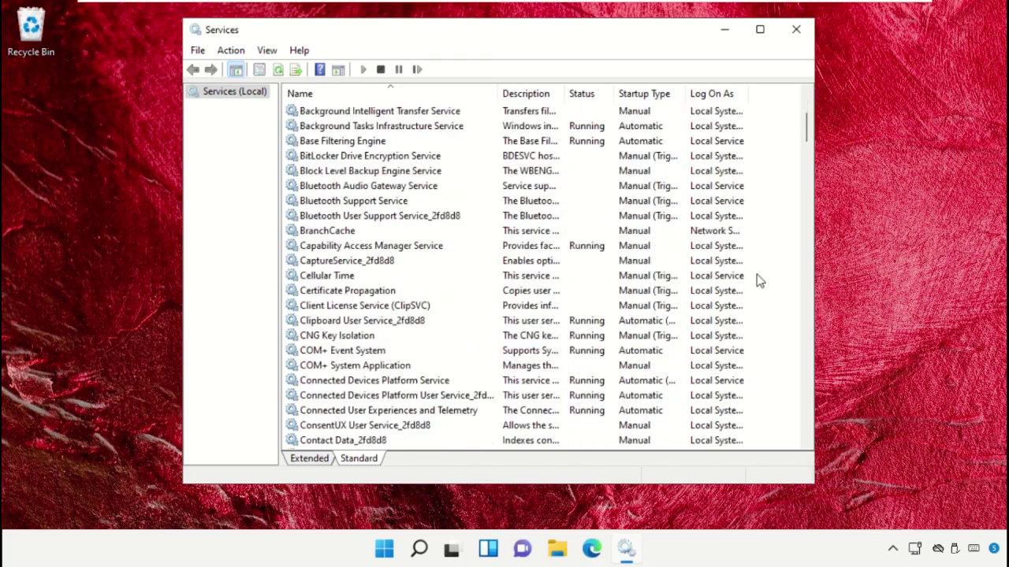
pyautogui.click(386, 290)
pyautogui.rightClick(386, 291)
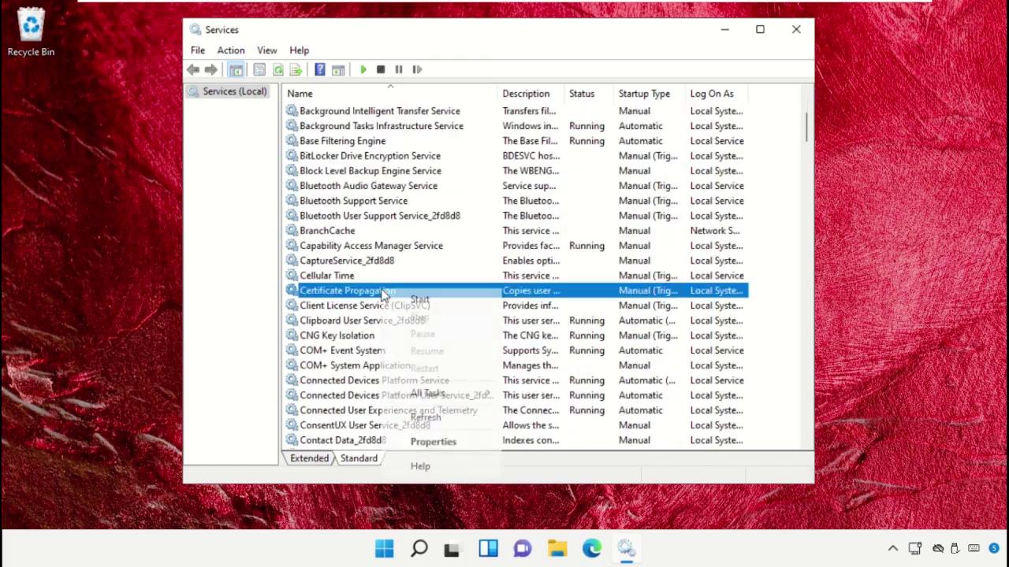
pyautogui.click(430, 442)
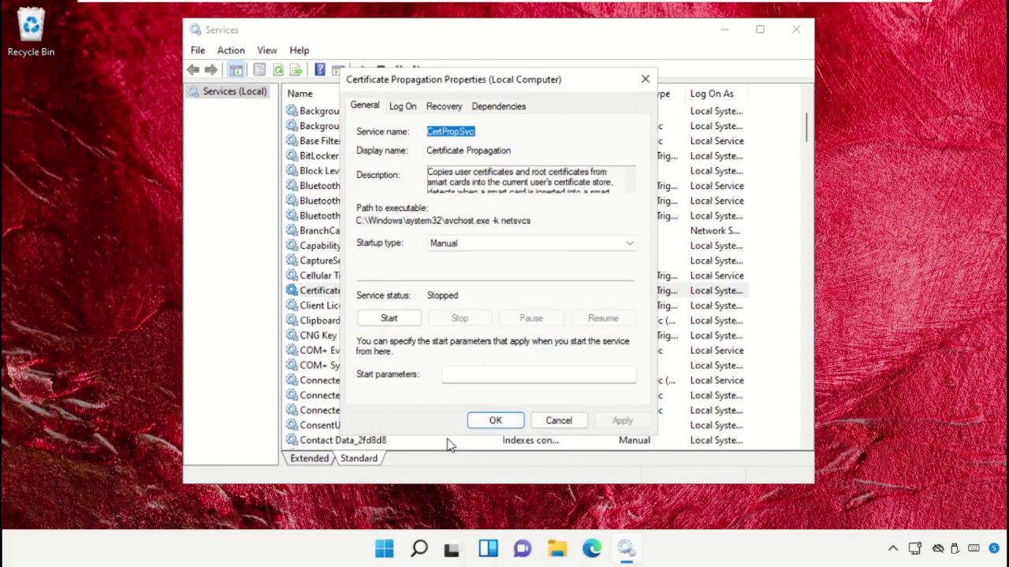
pyautogui.click(527, 246)
pyautogui.click(468, 290)
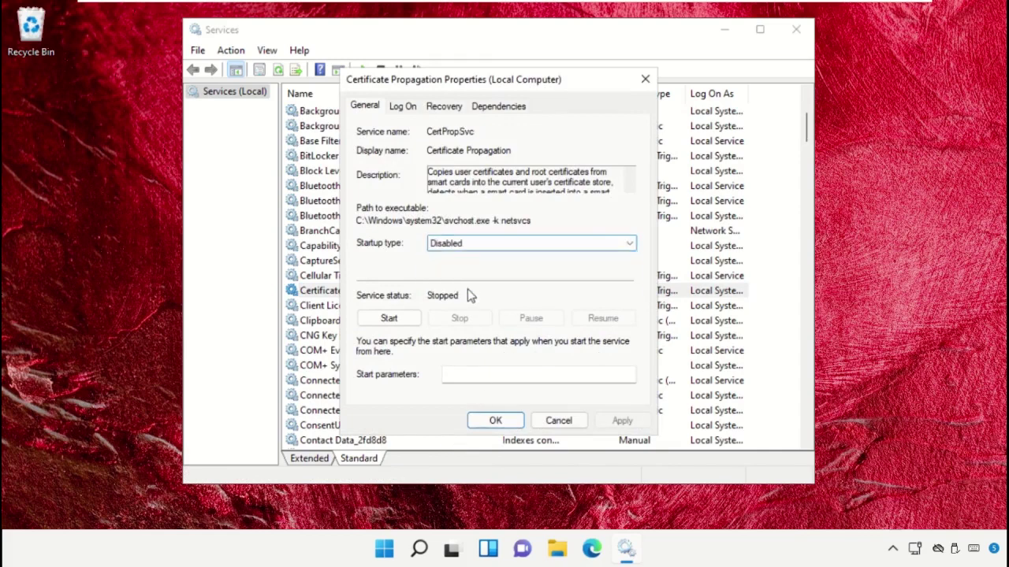
pyautogui.click(494, 421)
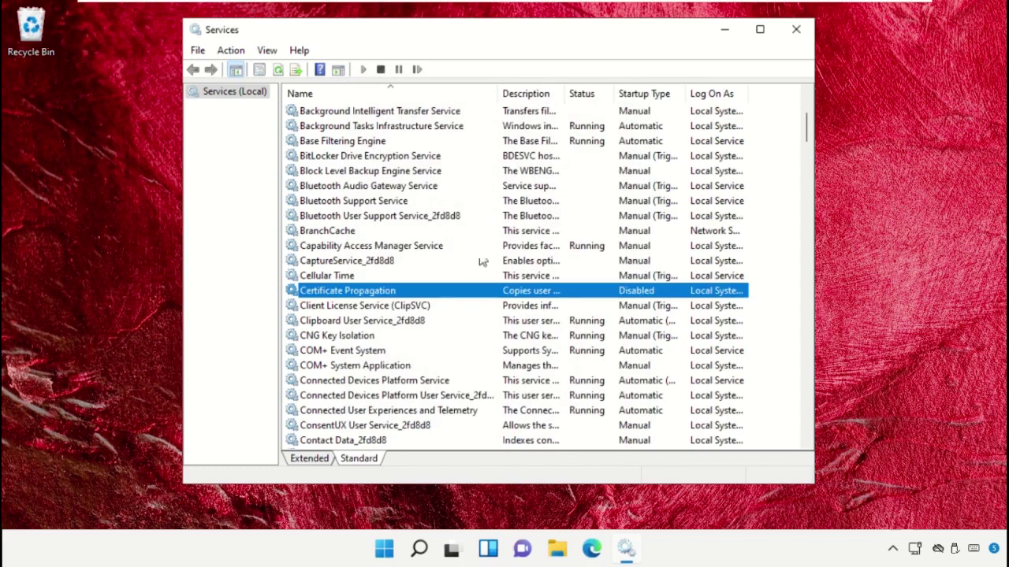
# - Set Connected User Experiences and Telemetry startup type to Disabled and apply it
pyautogui.moveTo(499, 94); pyautogui.dragTo(558, 103)
pyautogui.scroll(-2, 549, 252)
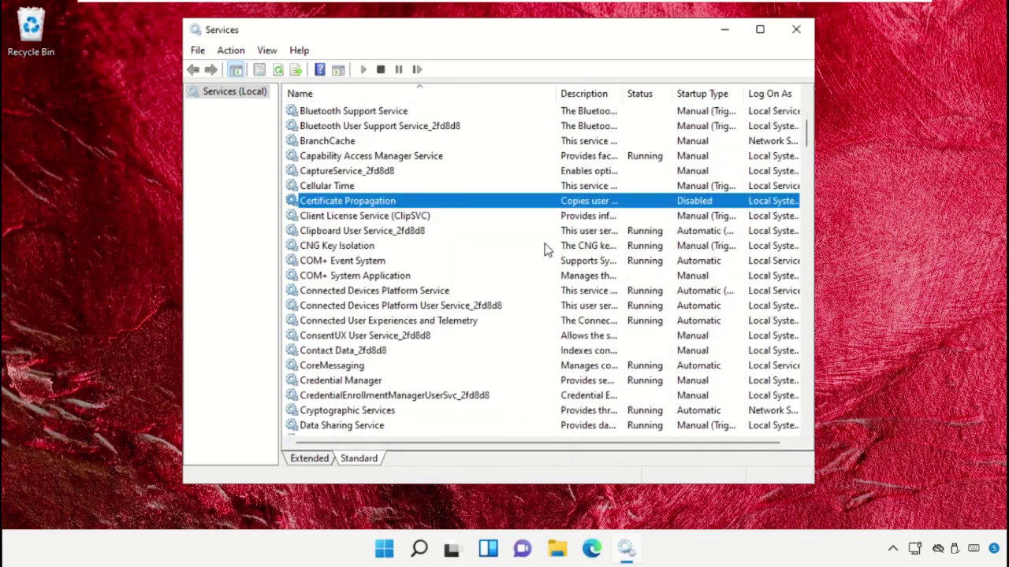
pyautogui.rightClick(356, 325)
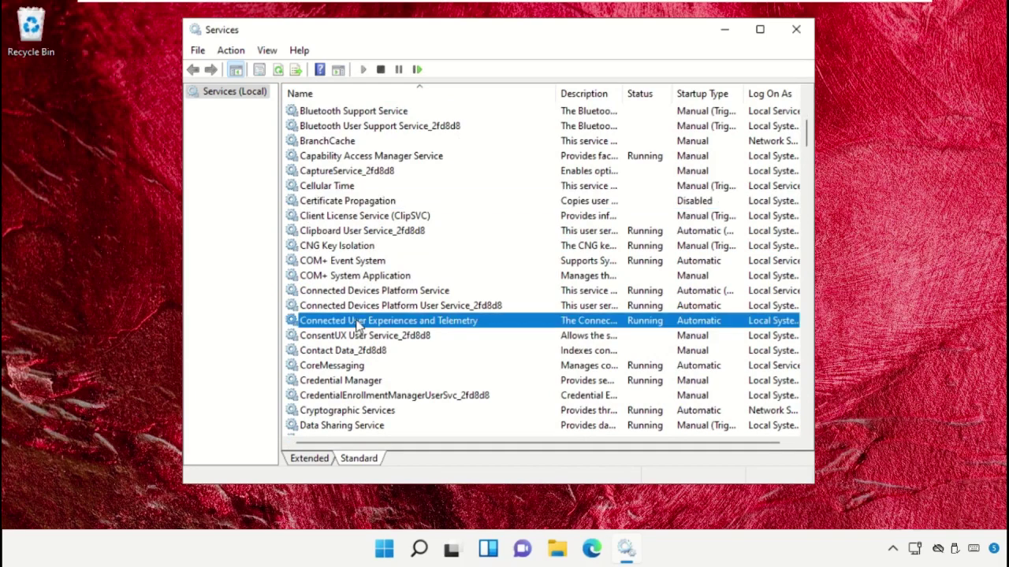
pyautogui.click(417, 472)
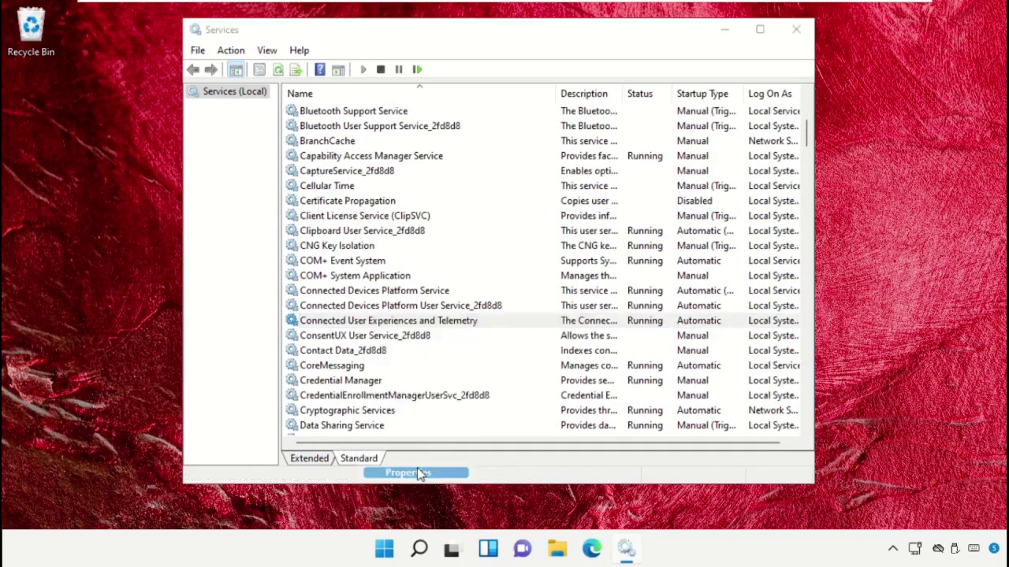
pyautogui.click(508, 246)
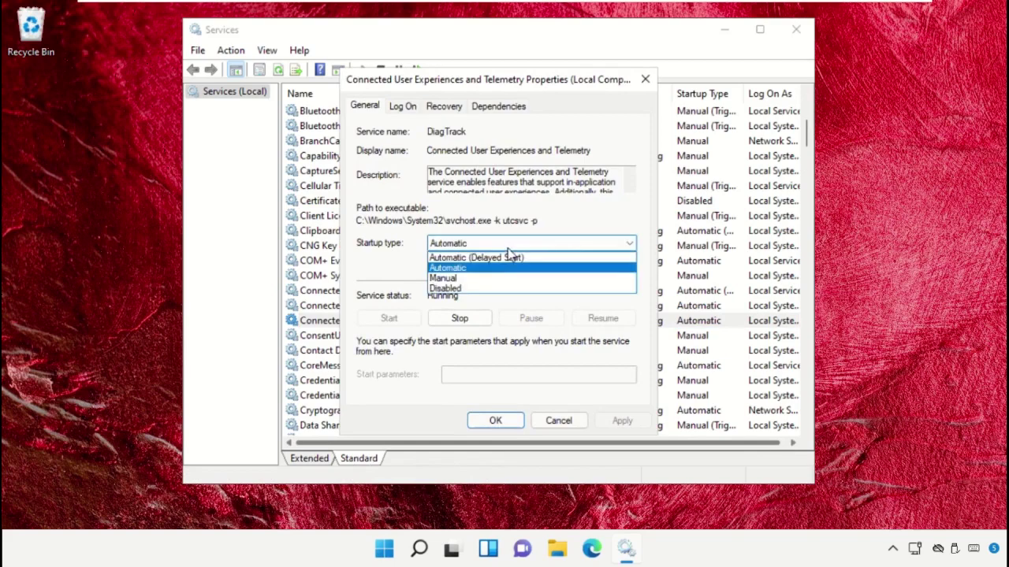
pyautogui.click(468, 288)
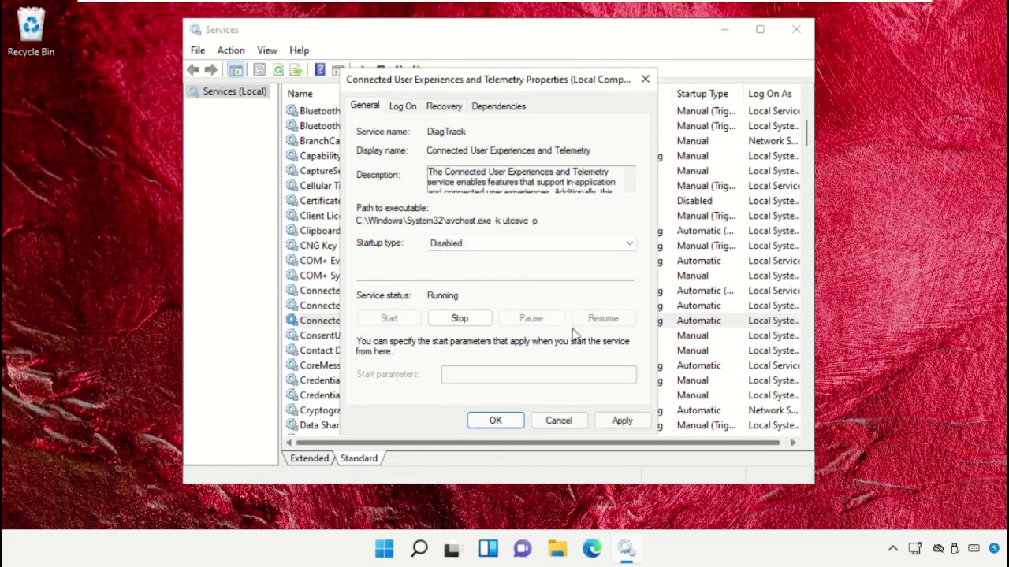
pyautogui.click(614, 421)
pyautogui.click(495, 422)
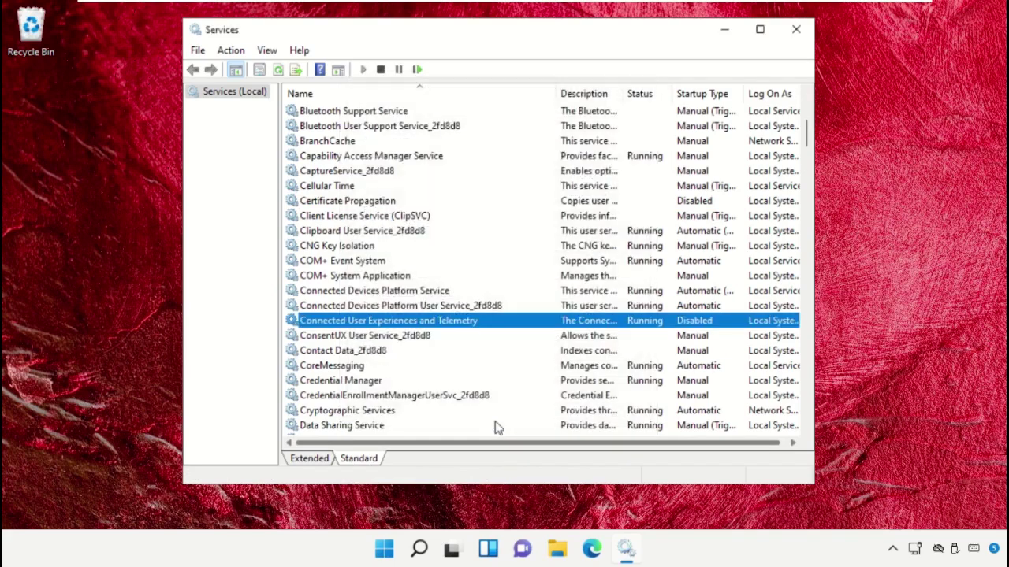
# - Set the Downloaded Maps Manager startup type to Disabled and apply it
pyautogui.scroll(-10, 603, 333)
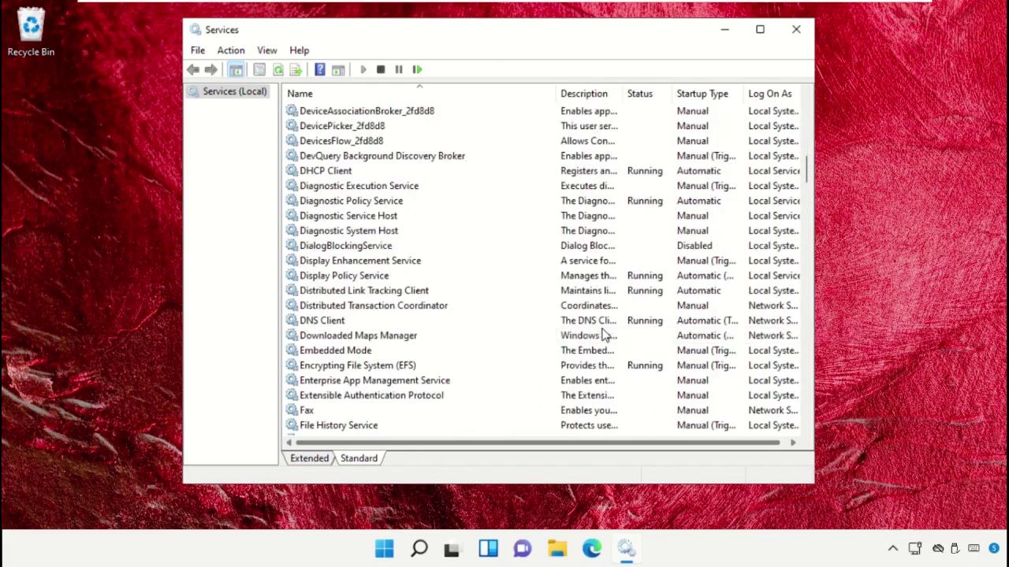
pyautogui.rightClick(359, 335)
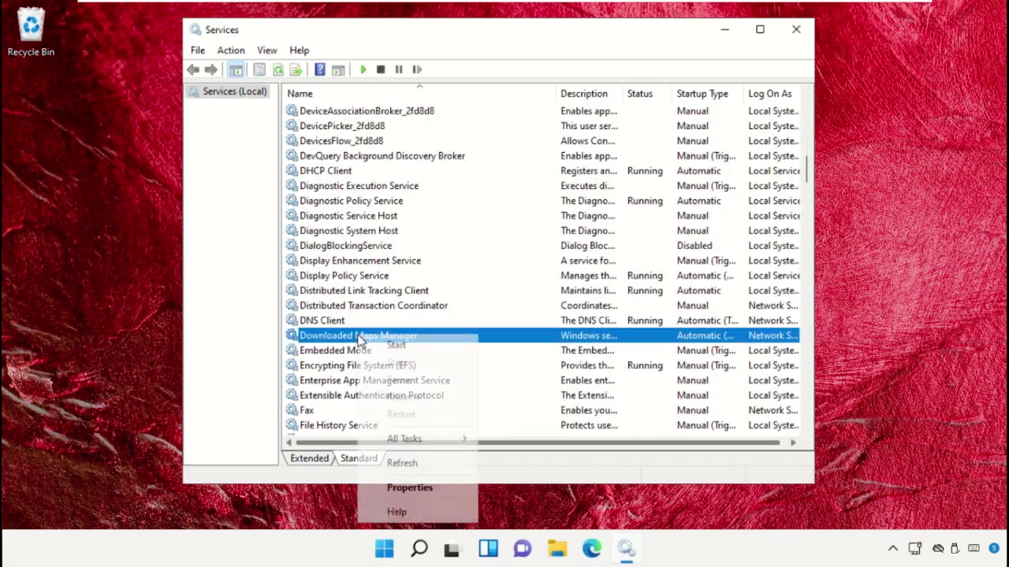
pyautogui.click(431, 488)
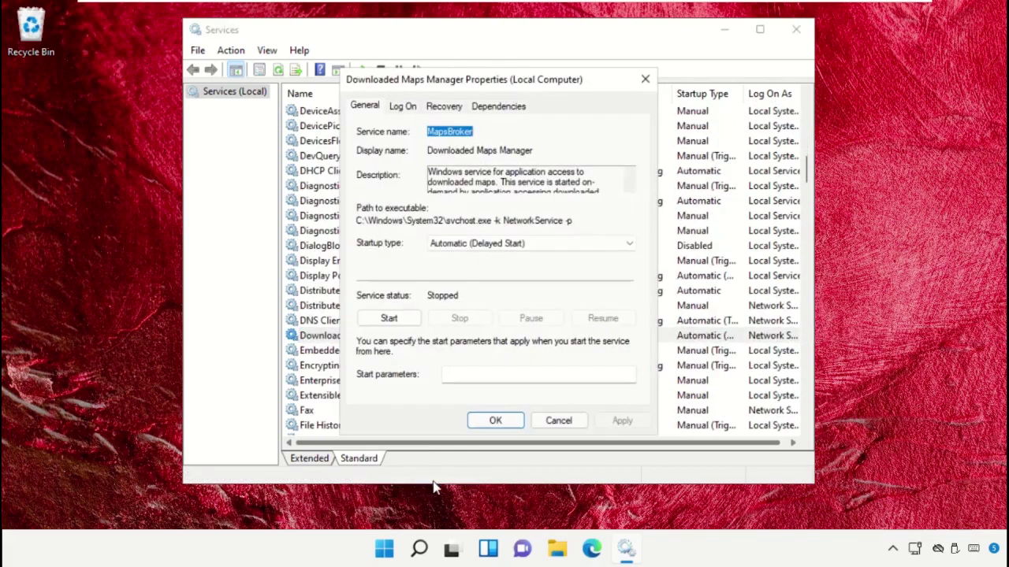
pyautogui.click(542, 247)
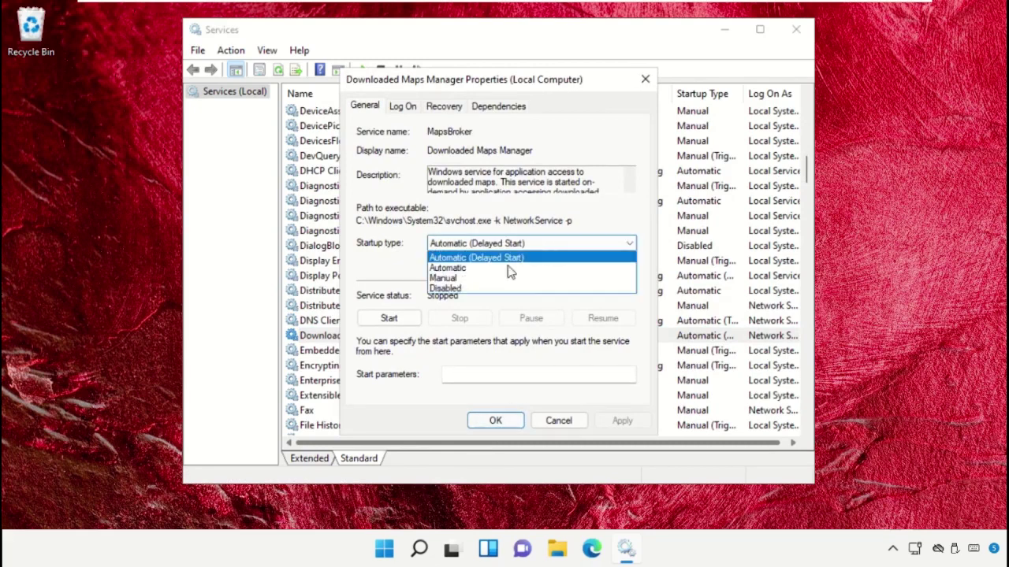
pyautogui.click(499, 288)
pyautogui.click(620, 420)
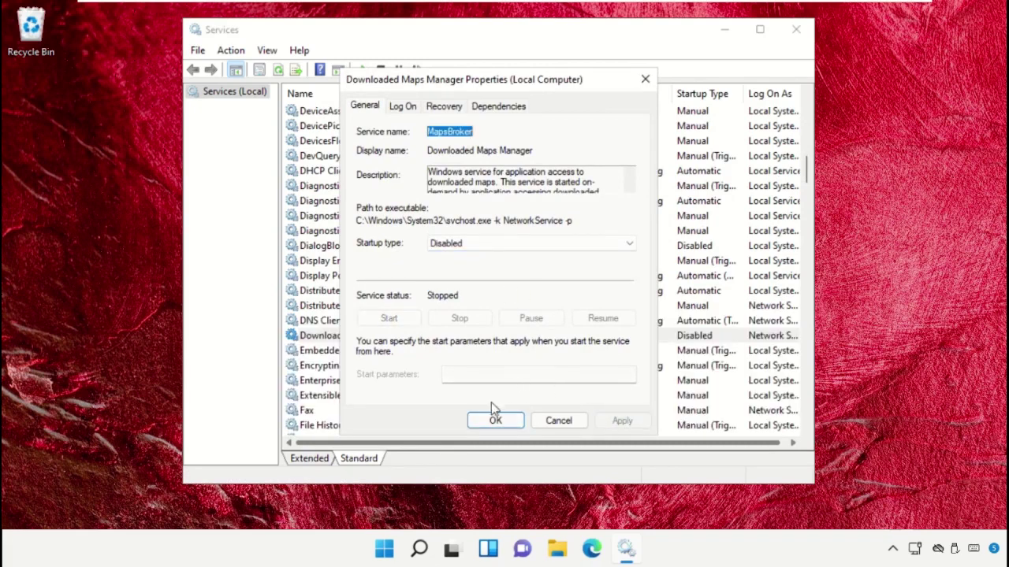
pyautogui.click(494, 420)
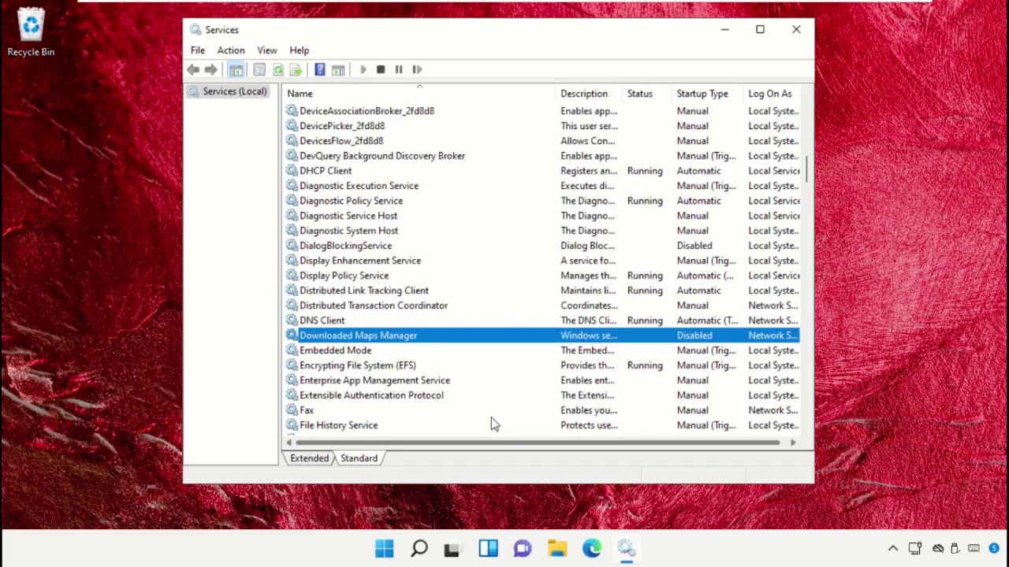
# - Set the Fax service startup type to Disabled and apply it
pyautogui.scroll(-2, 491, 419)
pyautogui.click(300, 308)
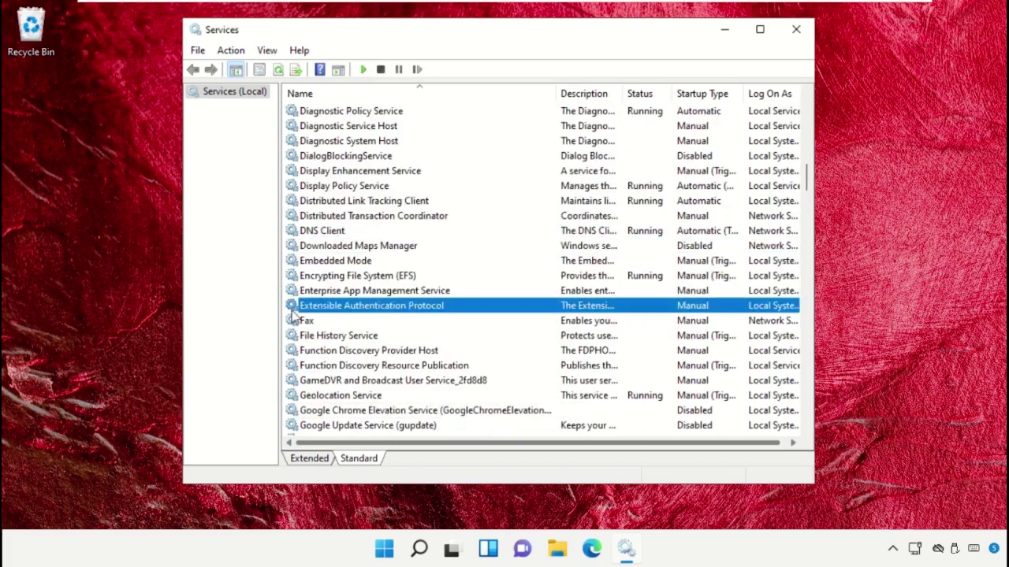
pyautogui.click(299, 321)
pyautogui.rightClick(299, 323)
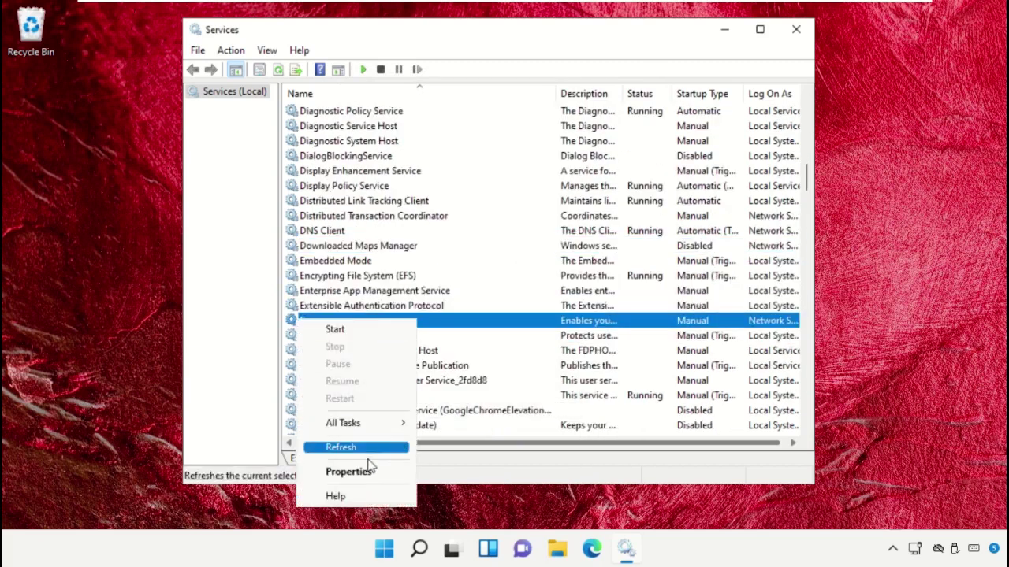
pyautogui.click(367, 471)
pyautogui.click(504, 246)
pyautogui.click(503, 290)
pyautogui.click(607, 423)
pyautogui.click(495, 420)
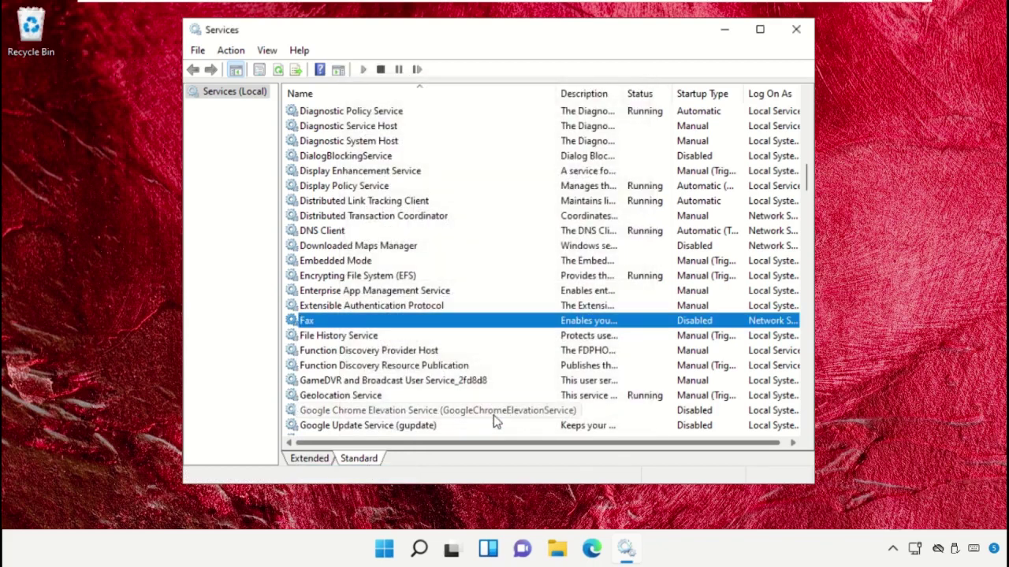
# - Set the Retail Demo Service startup type to Disabled and apply it
pyautogui.moveTo(807, 177); pyautogui.dragTo(813, 301)
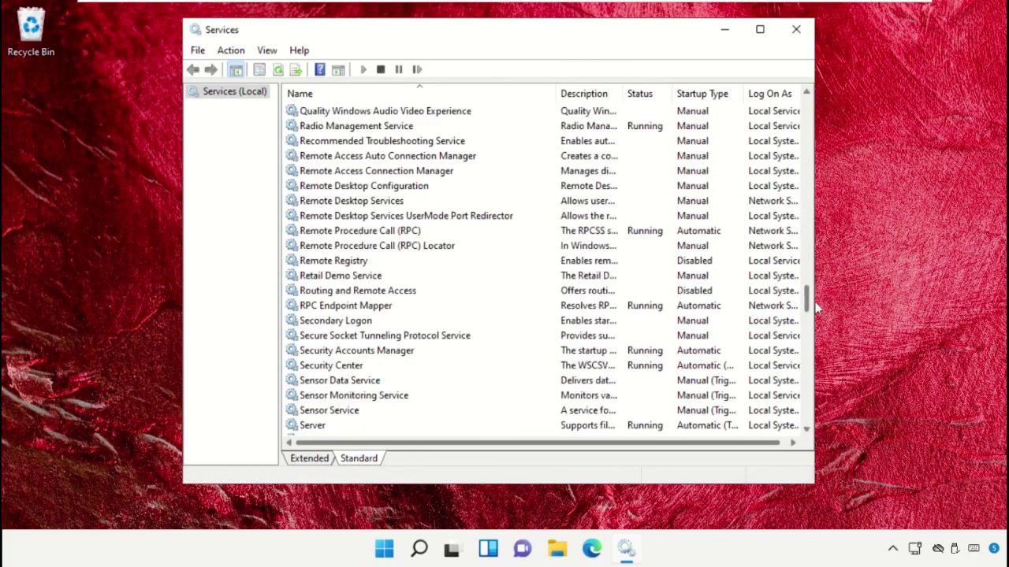
pyautogui.click(356, 277)
pyautogui.rightClick(354, 276)
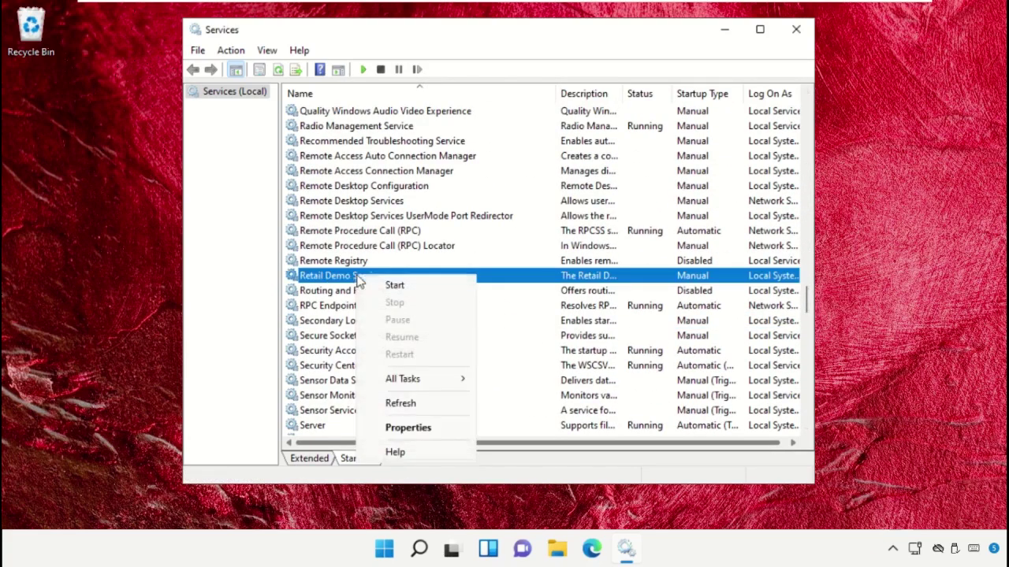
pyautogui.click(408, 427)
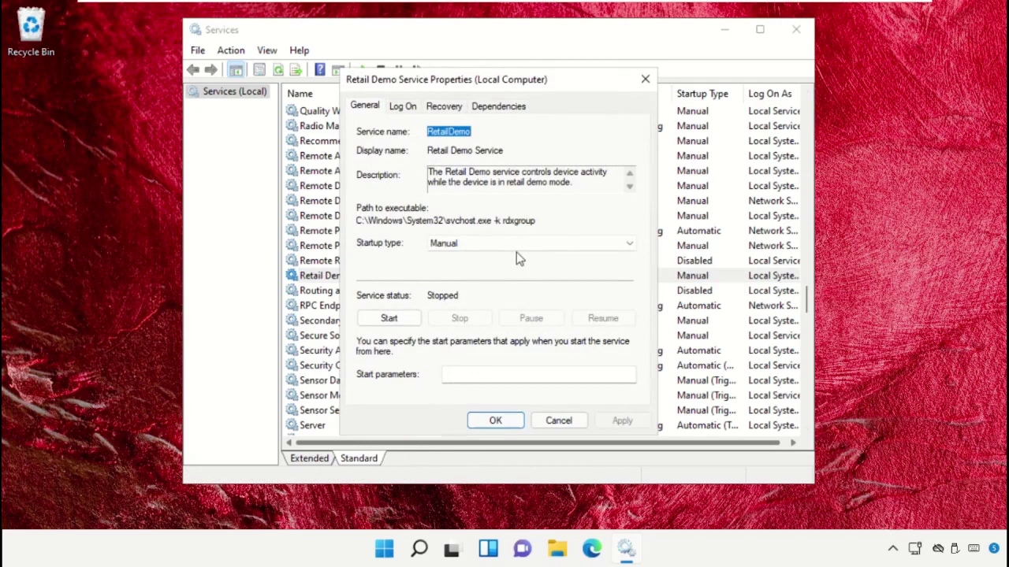
pyautogui.click(517, 248)
pyautogui.click(564, 290)
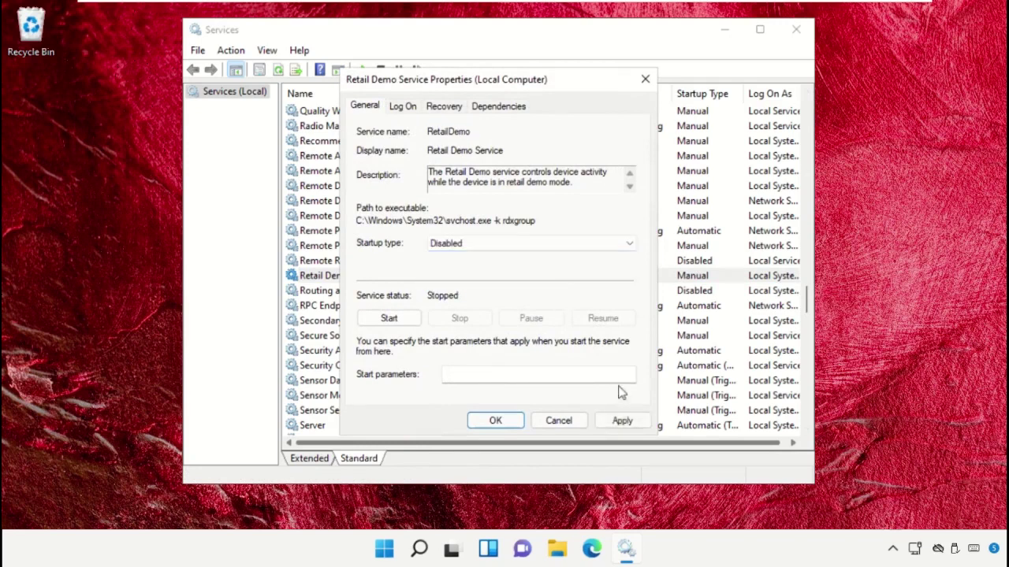
pyautogui.click(620, 419)
pyautogui.click(494, 420)
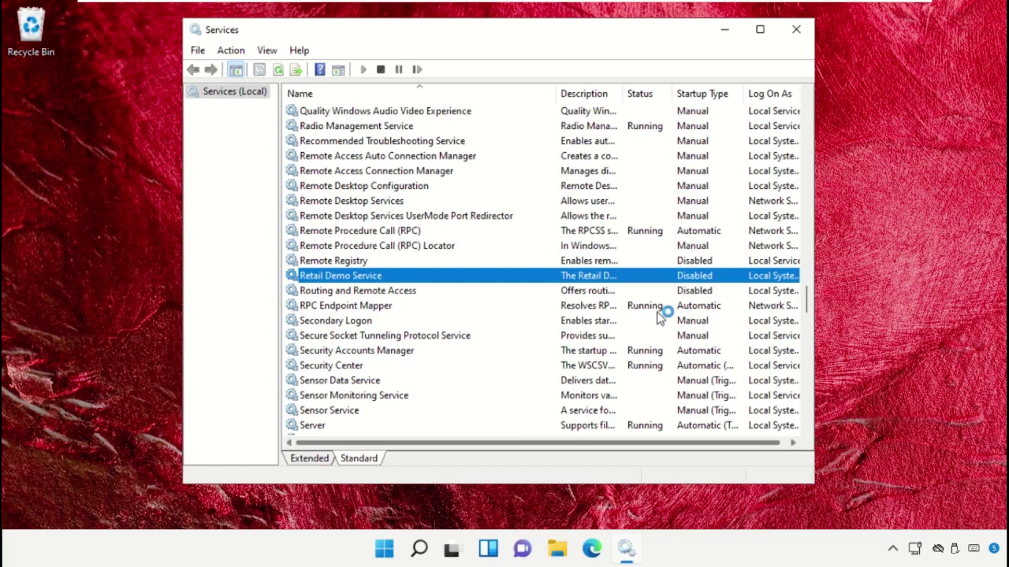
# - Set the Secondary Logon startup type to Disabled and apply it
pyautogui.scroll(-2, 660, 317)
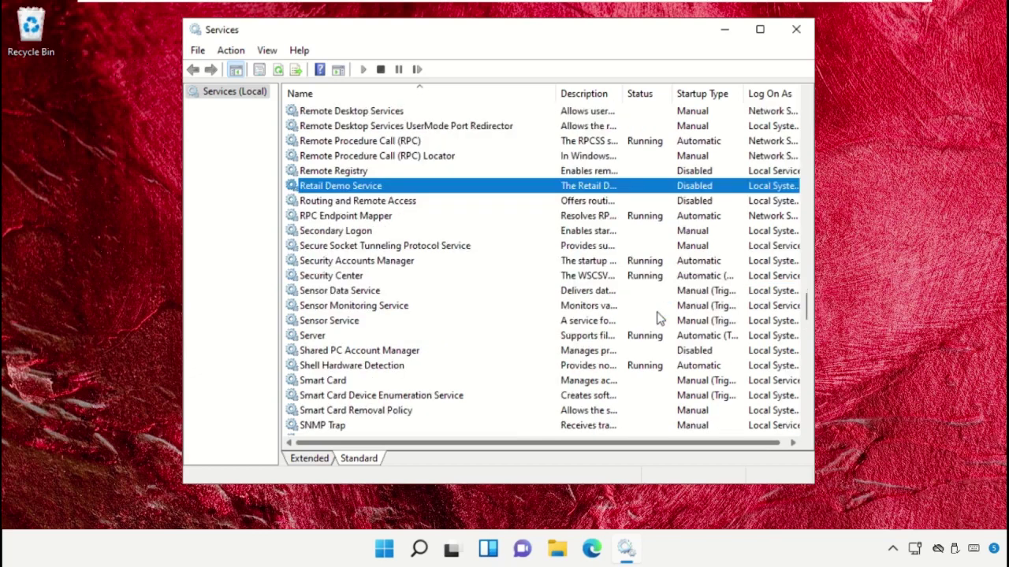
pyautogui.click(333, 232)
pyautogui.rightClick(333, 232)
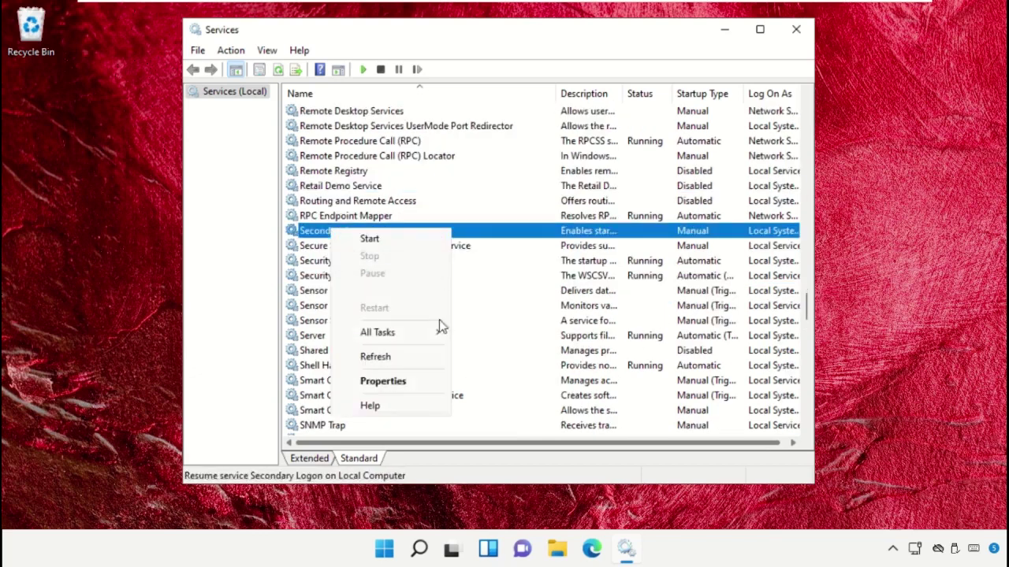
pyautogui.click(417, 387)
pyautogui.click(566, 246)
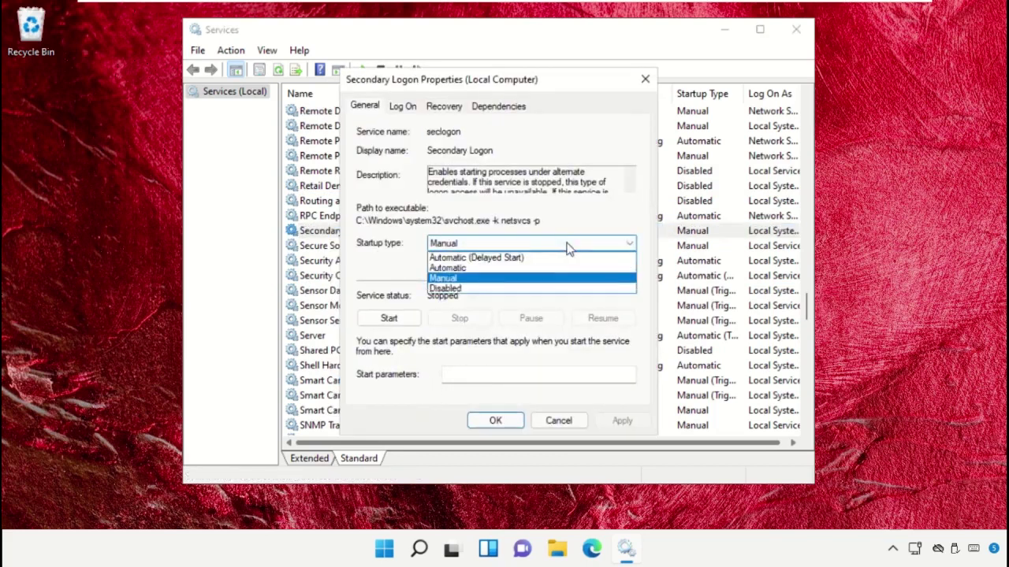
pyautogui.click(567, 288)
pyautogui.click(635, 423)
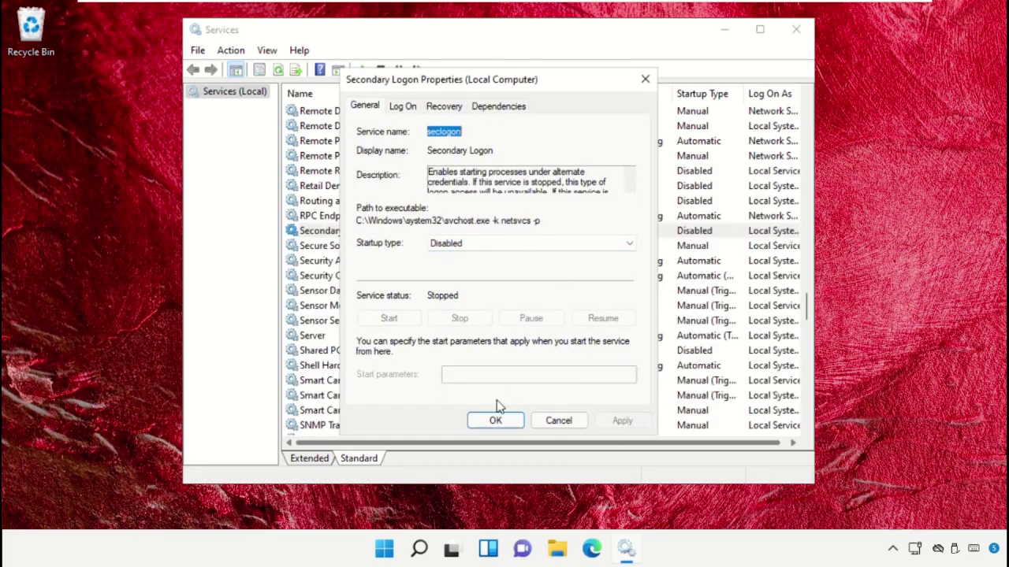
pyautogui.click(497, 420)
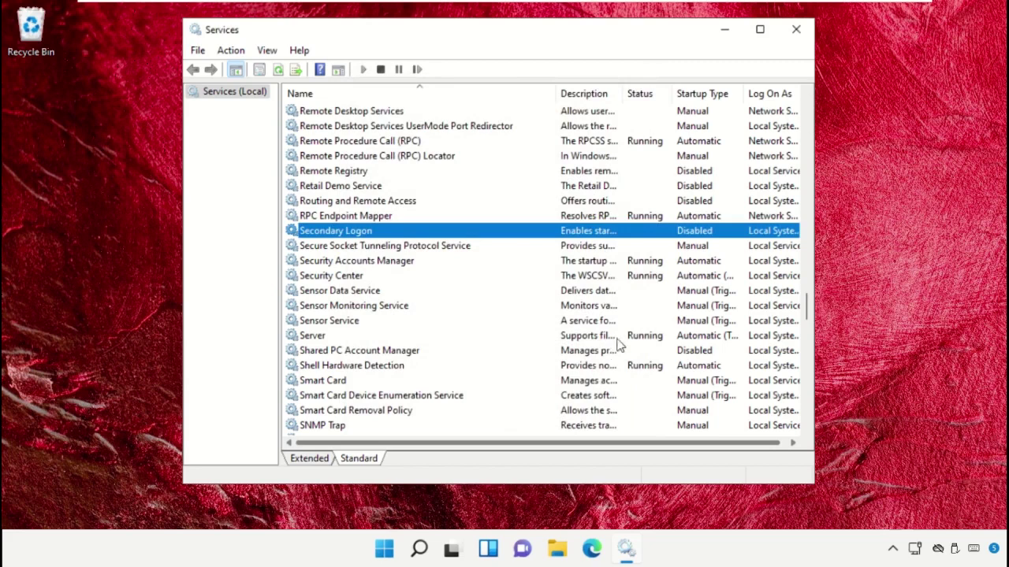
# - Set the Smart Card service's startup type to Disabled and apply it
pyautogui.scroll(-2, 624, 325)
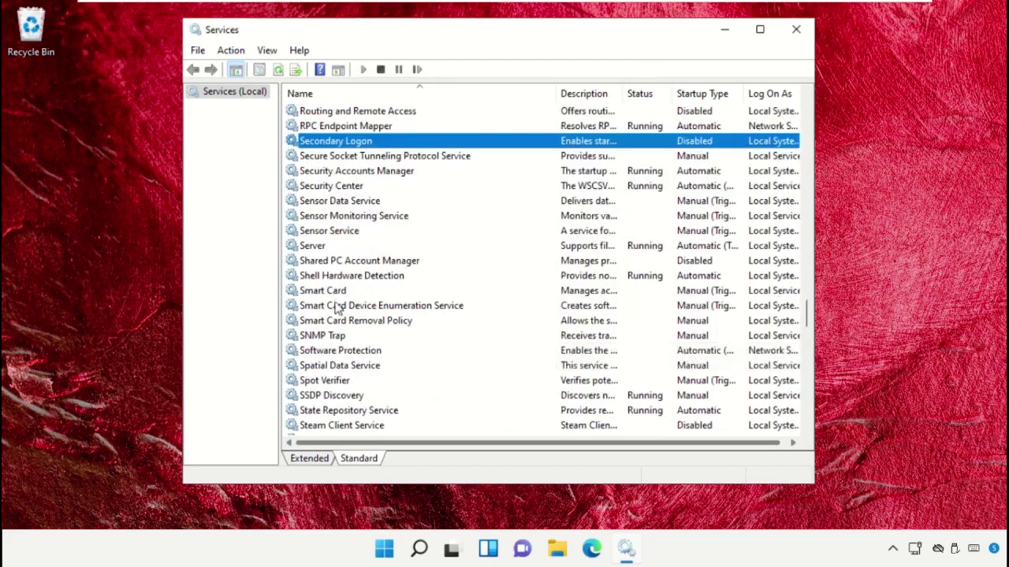
pyautogui.click(331, 293)
pyautogui.rightClick(331, 293)
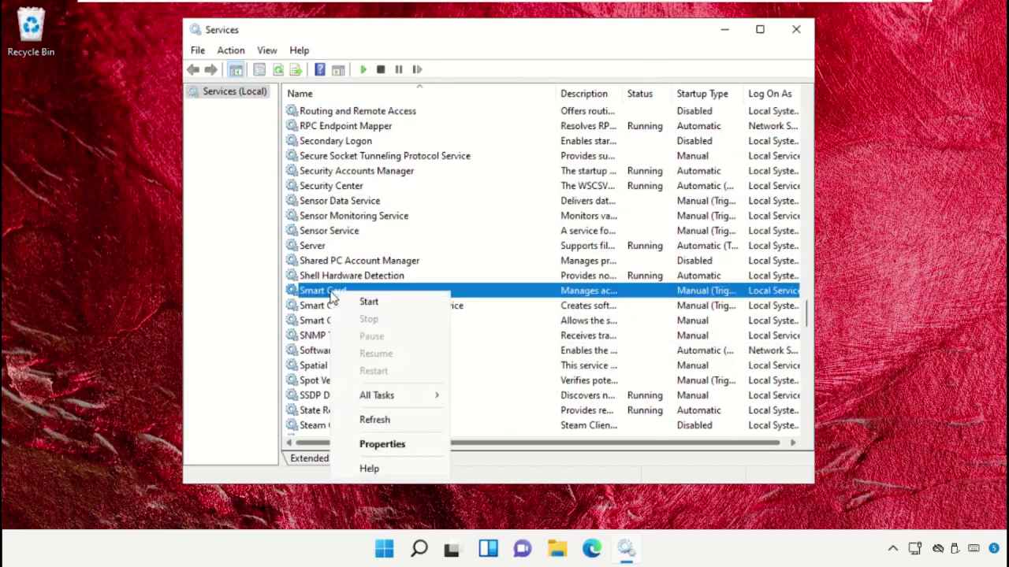
pyautogui.click(397, 443)
pyautogui.click(529, 246)
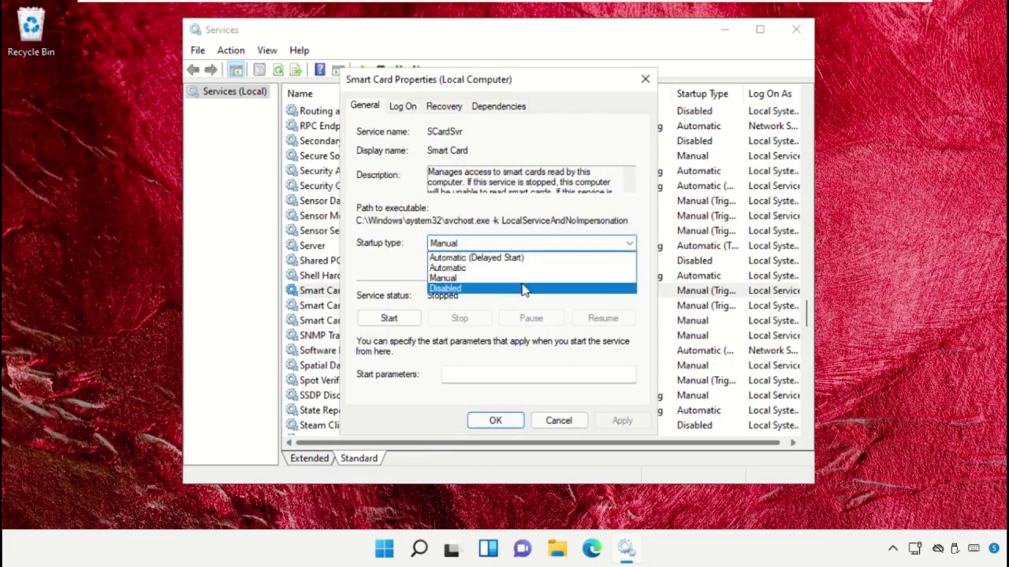
pyautogui.click(531, 287)
pyautogui.click(607, 422)
pyautogui.click(513, 421)
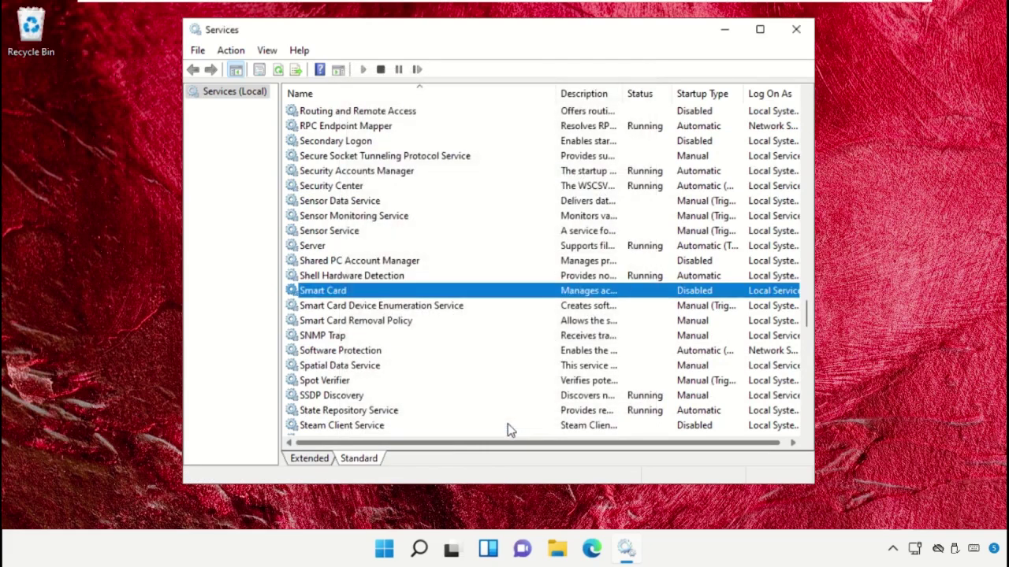
# - Set Smart Card Device Enumeration Service startup type to Disabled
pyautogui.click(400, 309)
pyautogui.rightClick(400, 306)
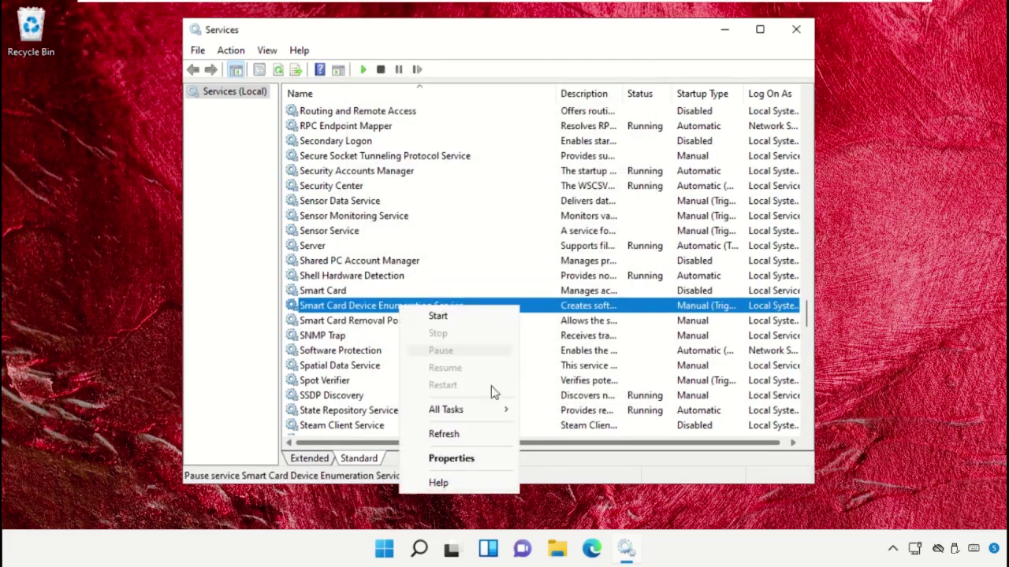
pyautogui.click(468, 459)
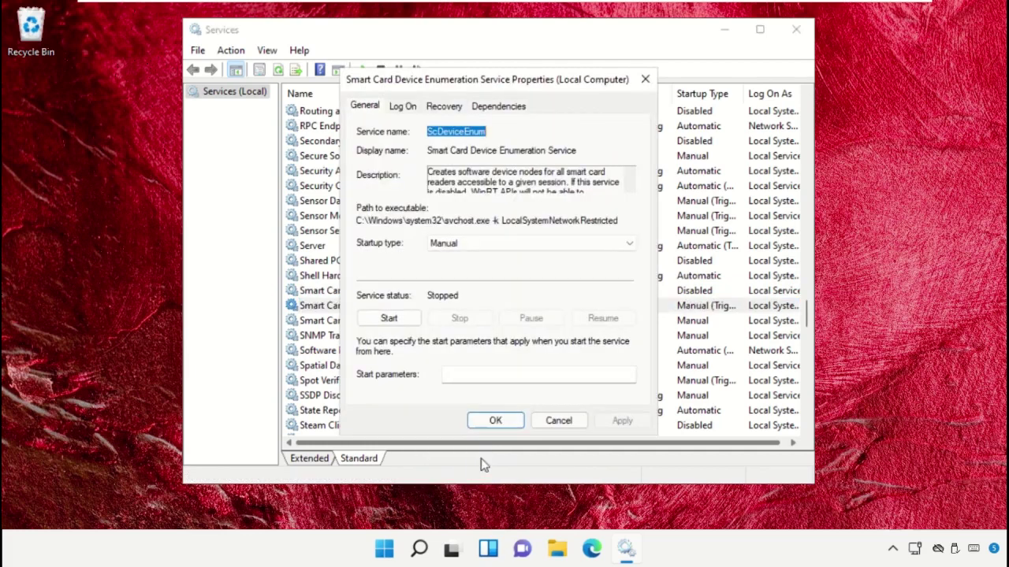
pyautogui.click(569, 247)
pyautogui.click(558, 288)
pyautogui.click(619, 420)
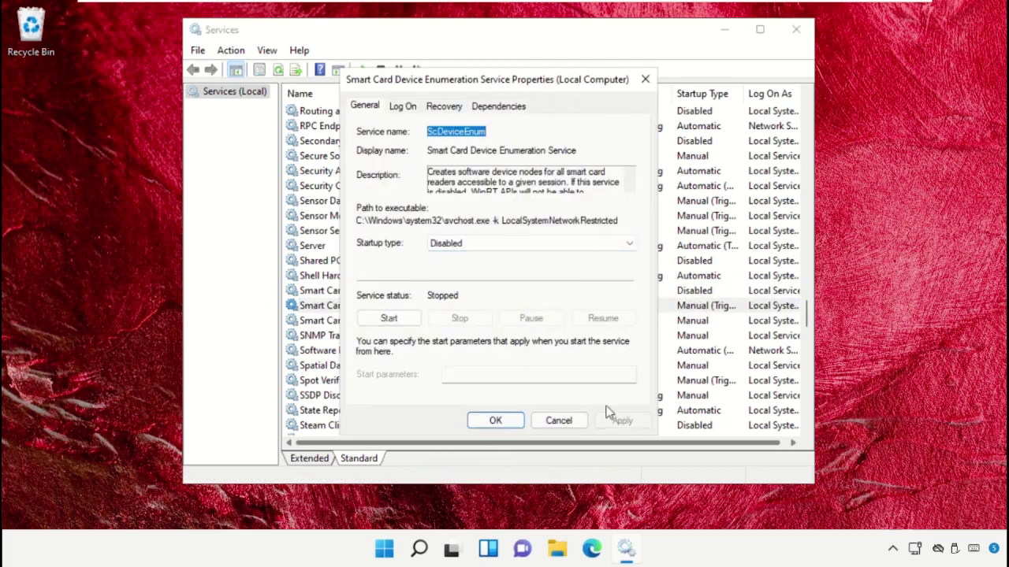
pyautogui.click(498, 419)
# - Set Smart Card Removal Policy startup type to Disabled
pyautogui.click(406, 323)
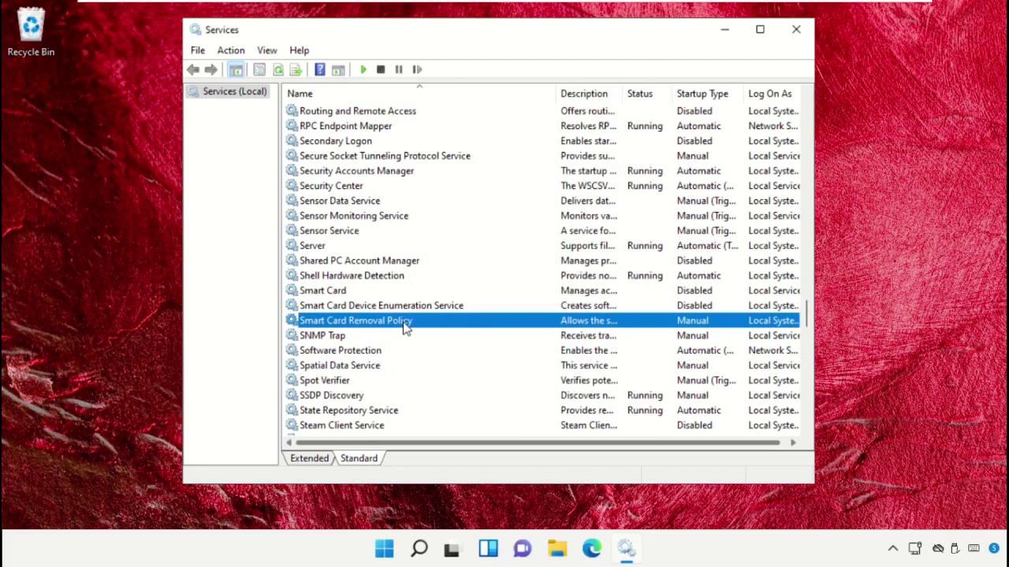
pyautogui.rightClick(406, 323)
pyautogui.click(471, 476)
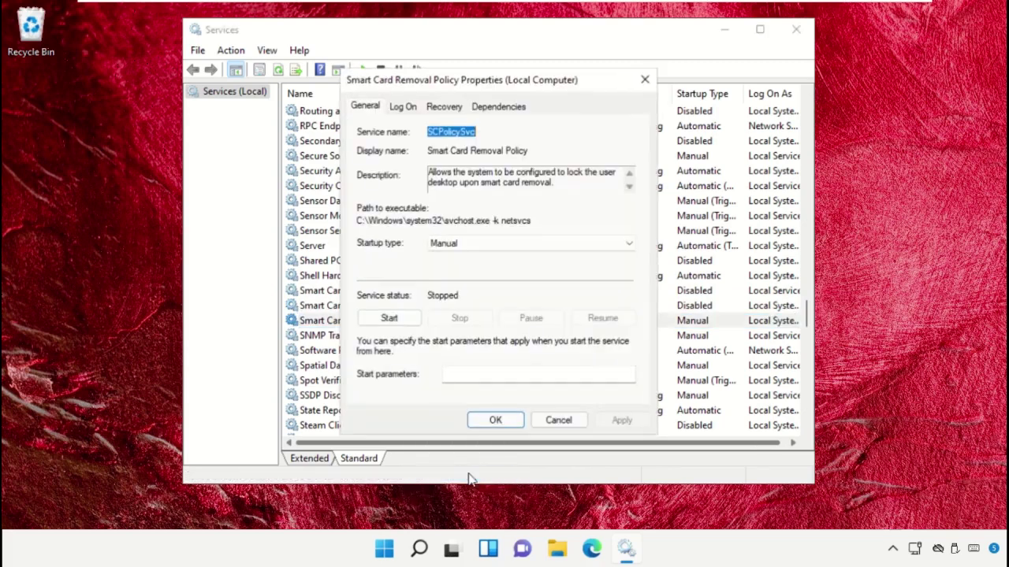
pyautogui.click(551, 245)
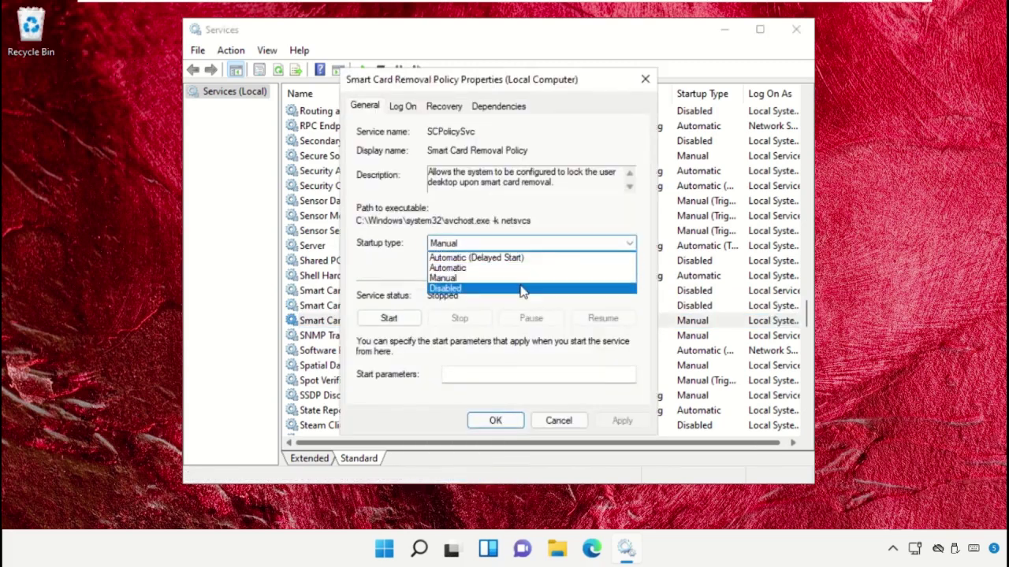
pyautogui.click(523, 290)
pyautogui.click(613, 422)
pyautogui.click(502, 422)
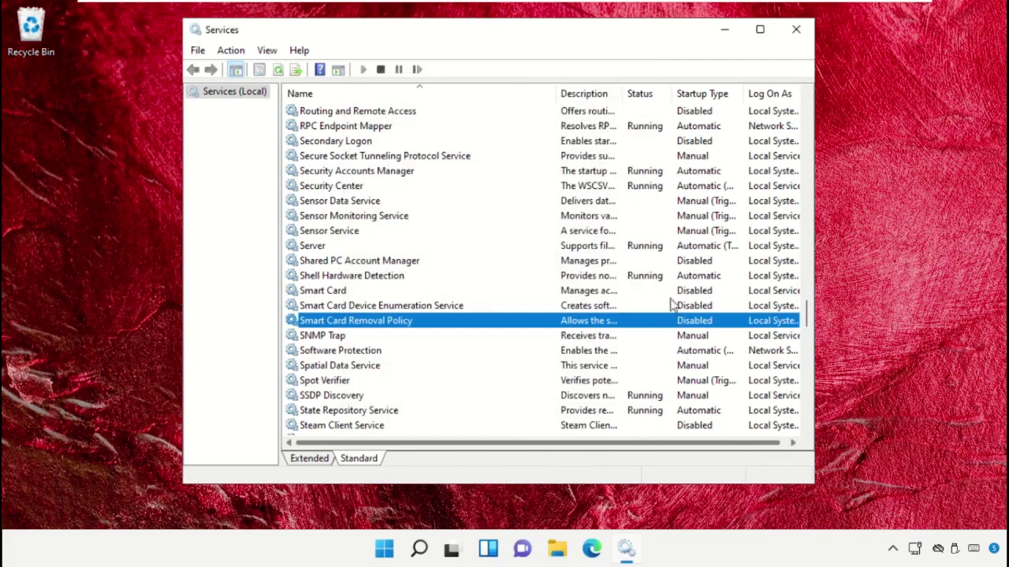
# - Set the Touch Keyboard and Handwriting Panel Service startup type to Disabled
pyautogui.scroll(-7, 670, 271)
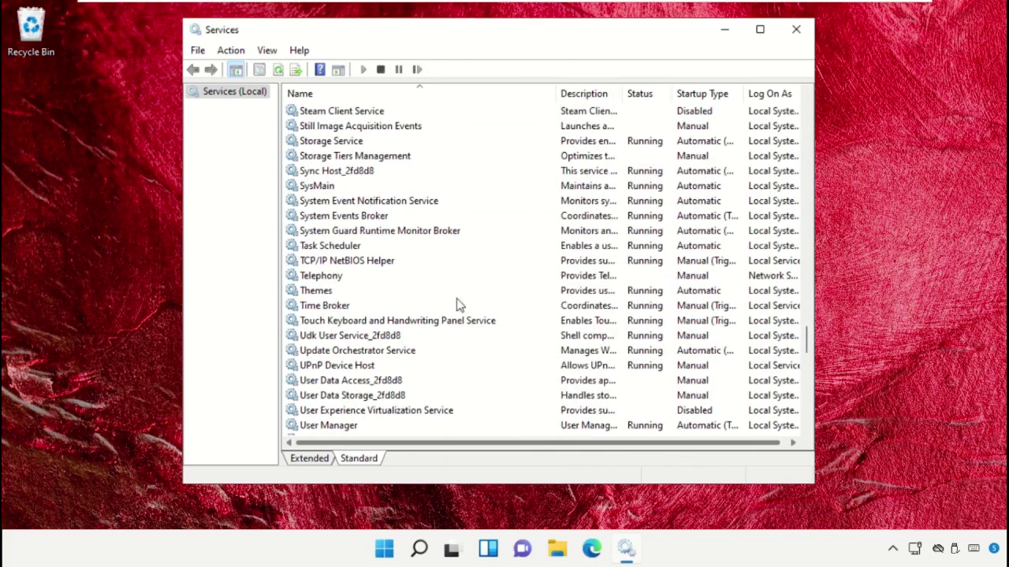
pyautogui.click(450, 323)
pyautogui.rightClick(450, 323)
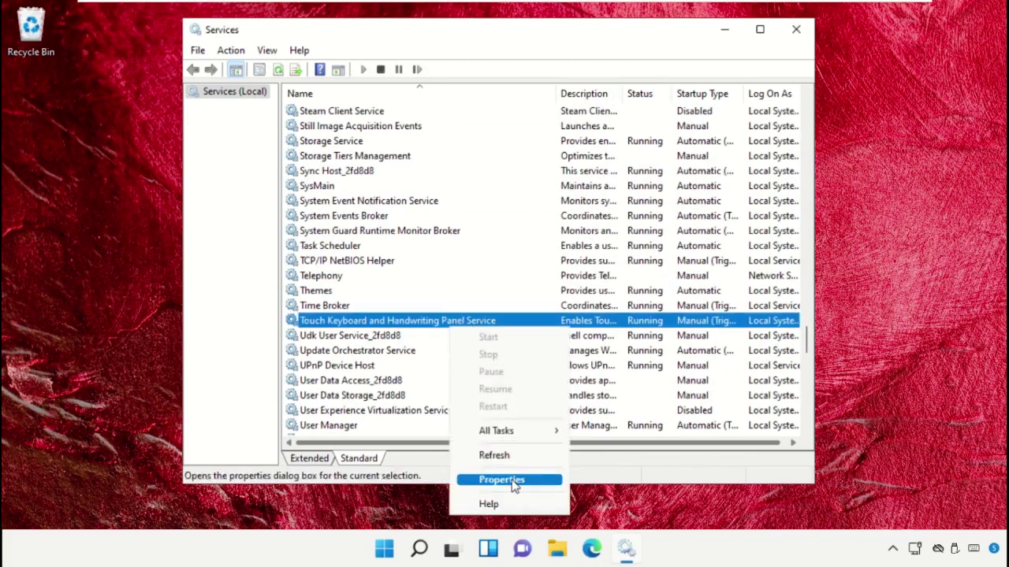
pyautogui.click(511, 480)
pyautogui.click(551, 246)
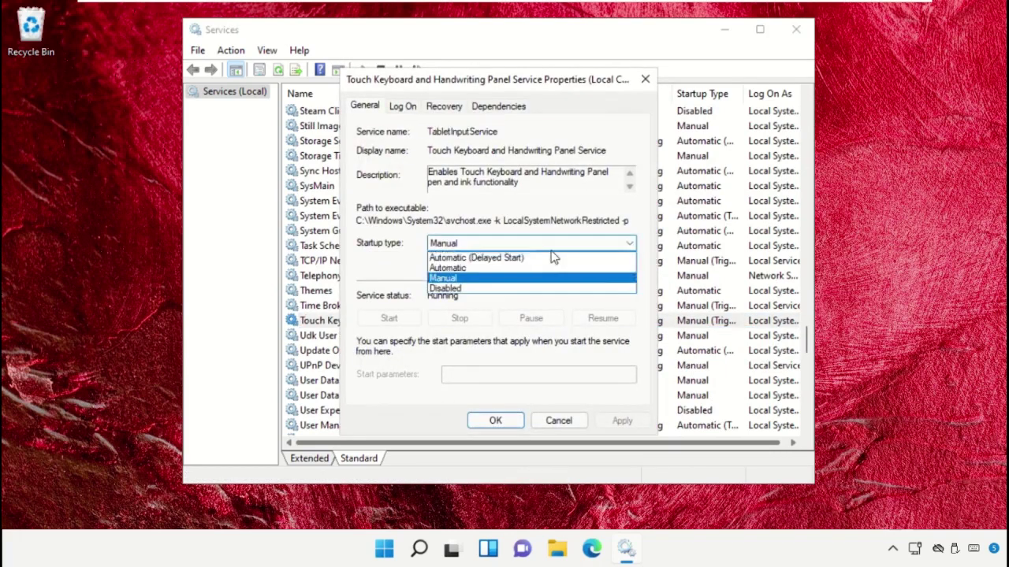
pyautogui.click(511, 289)
pyautogui.click(617, 418)
pyautogui.click(512, 421)
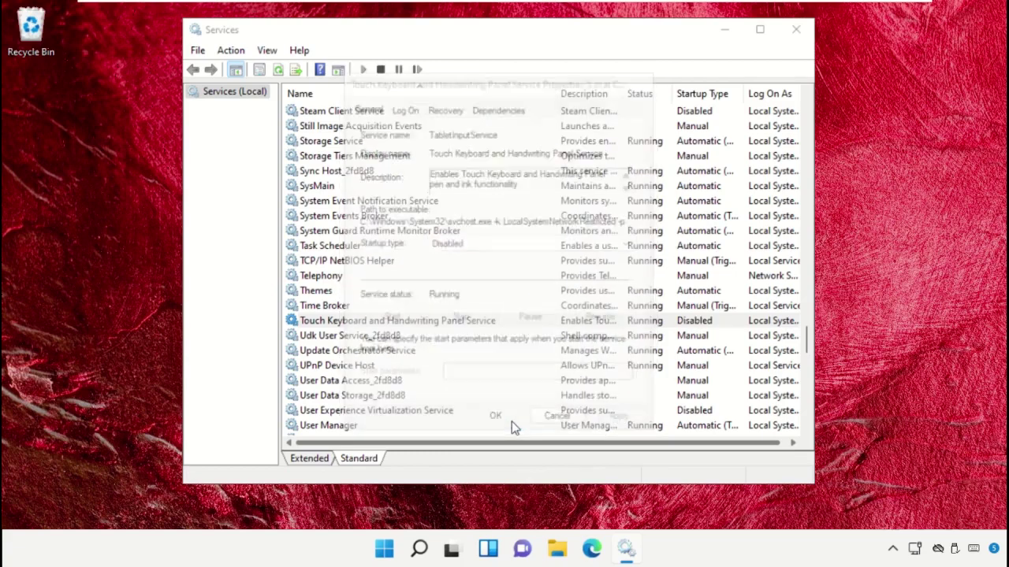
# - Set the Windows Biometric Service startup type to Disabled
pyautogui.scroll(-7, 512, 428)
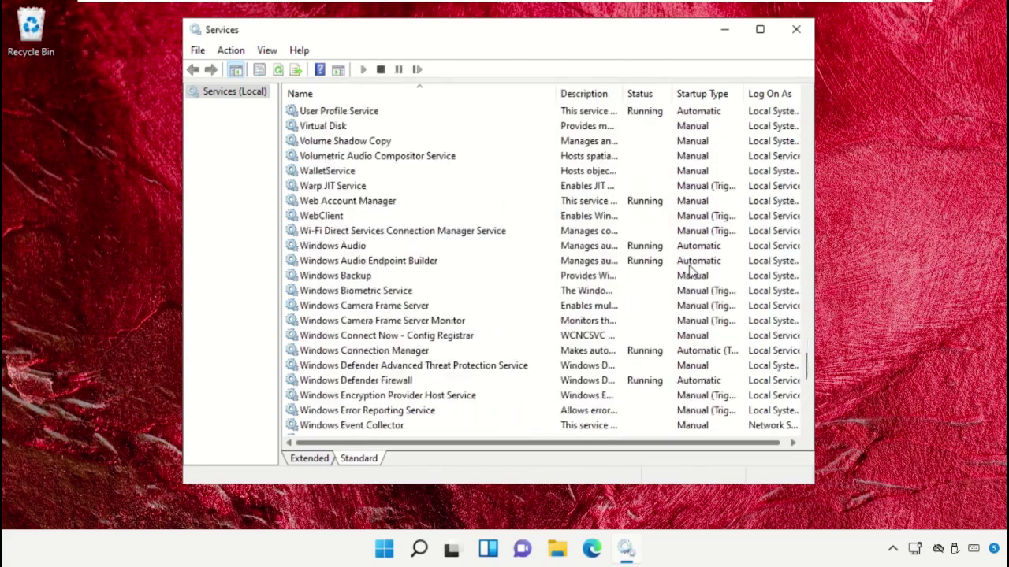
pyautogui.scroll(-2, 691, 270)
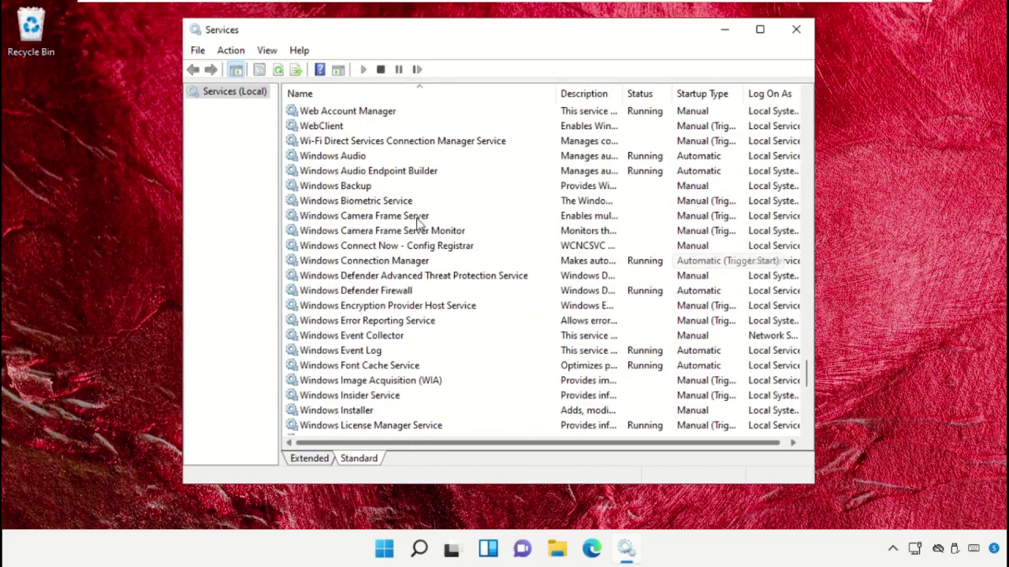
pyautogui.click(397, 202)
pyautogui.rightClick(397, 202)
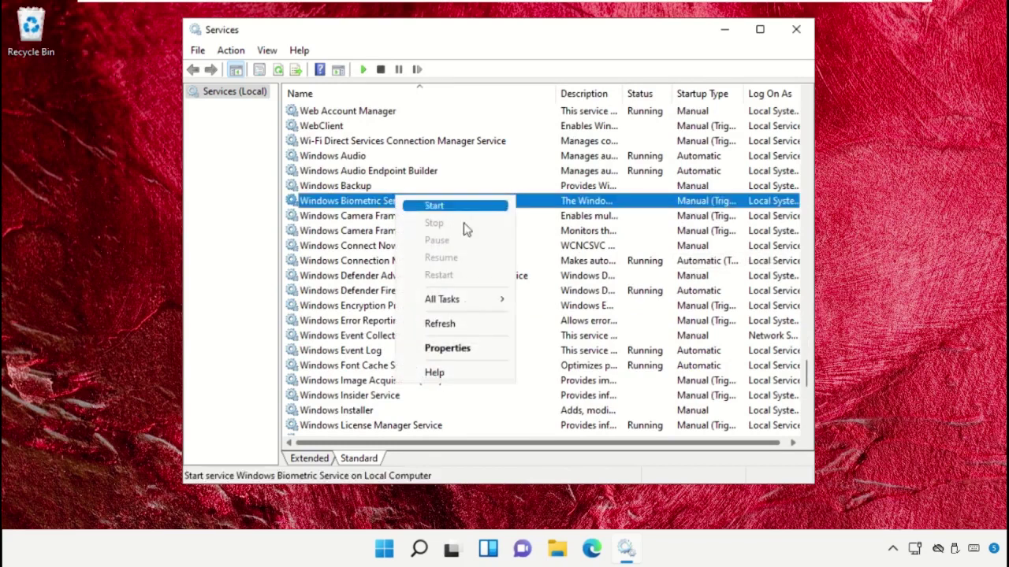
pyautogui.click(470, 346)
pyautogui.click(500, 244)
pyautogui.click(498, 287)
pyautogui.click(622, 420)
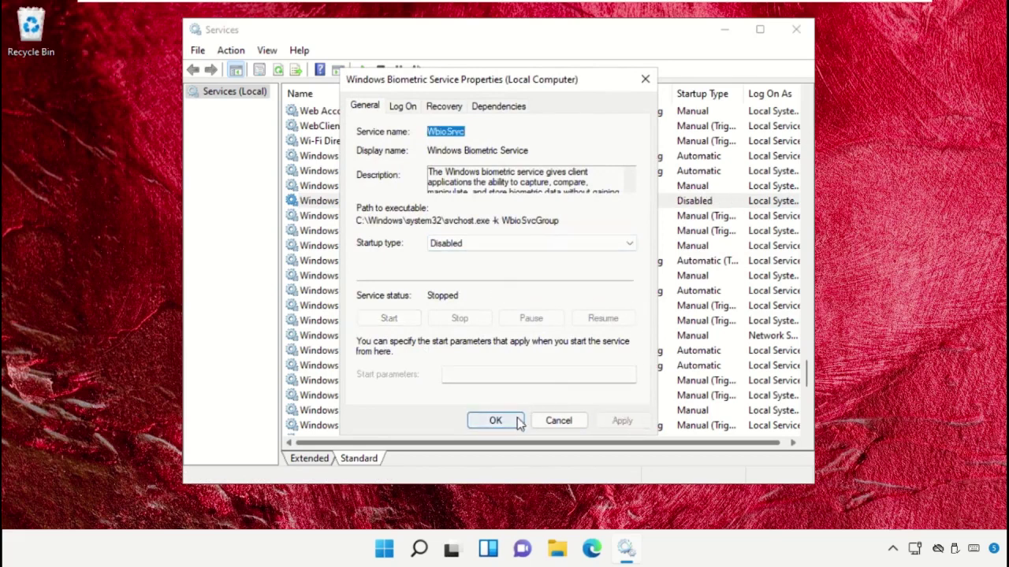
pyautogui.click(495, 420)
# - Set the Windows Error Reporting Service startup type to Disabled
pyautogui.click(418, 320)
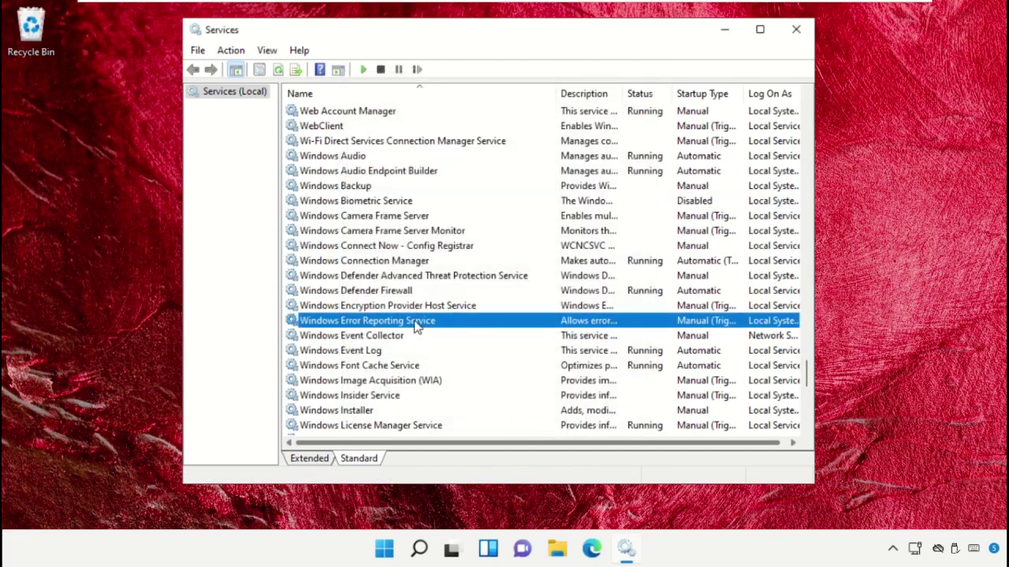
pyautogui.rightClick(418, 321)
pyautogui.click(473, 474)
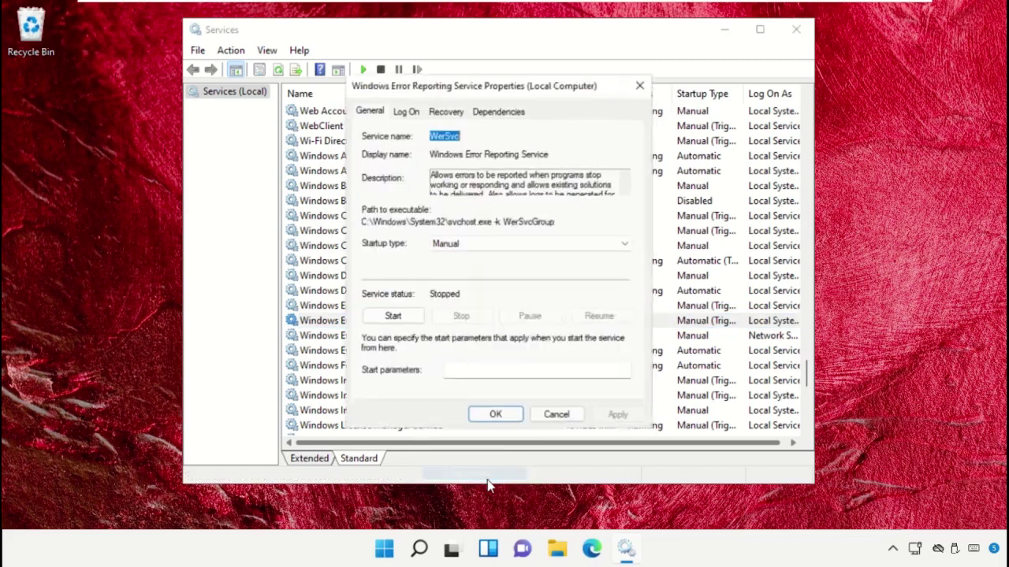
pyautogui.click(530, 243)
pyautogui.click(530, 288)
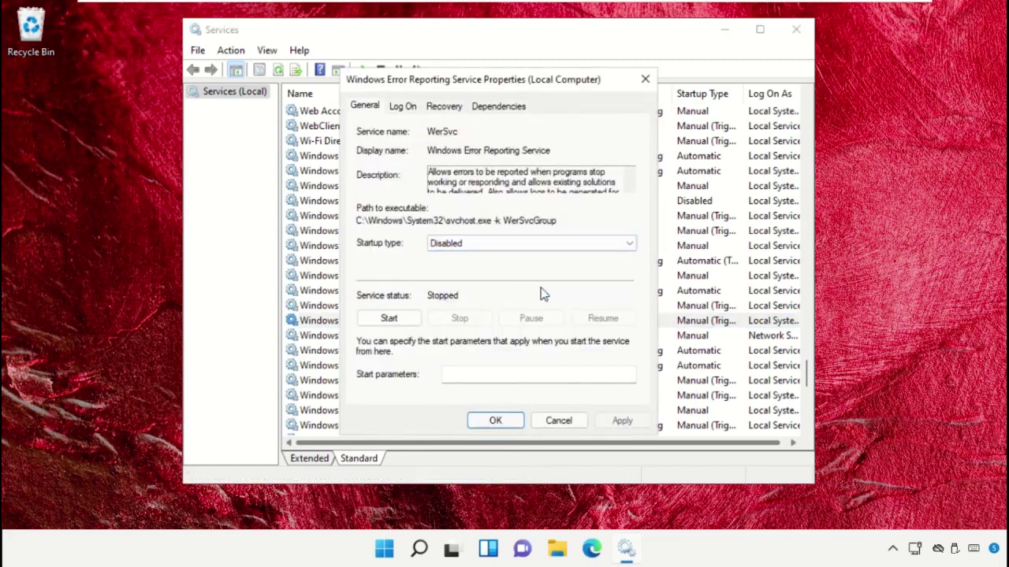
pyautogui.click(621, 420)
pyautogui.click(495, 421)
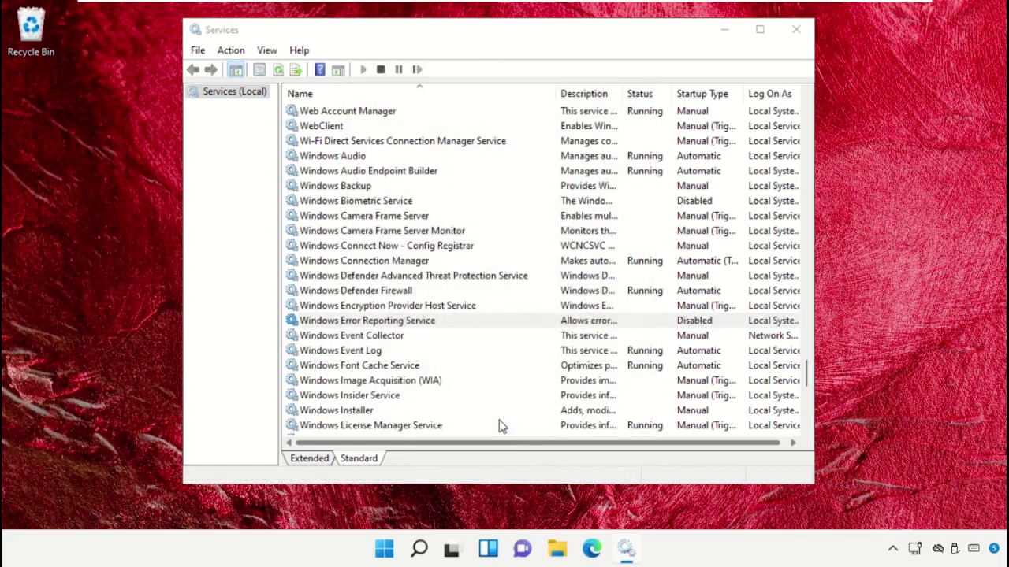
# - Set the Windows Image Acquisition (WIA) startup type to Disabled
pyautogui.click(429, 383)
pyautogui.rightClick(429, 383)
pyautogui.click(494, 351)
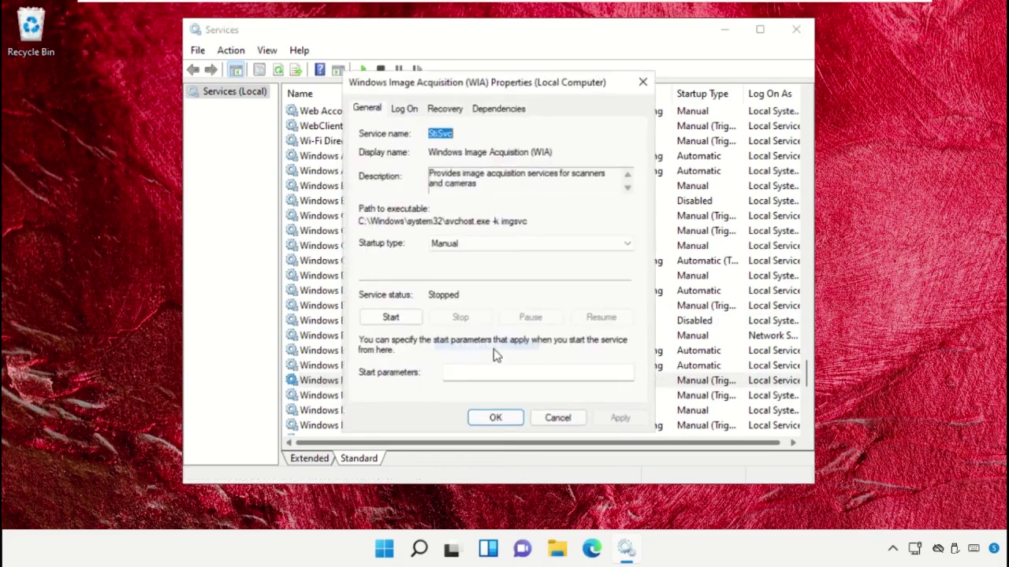
pyautogui.click(501, 243)
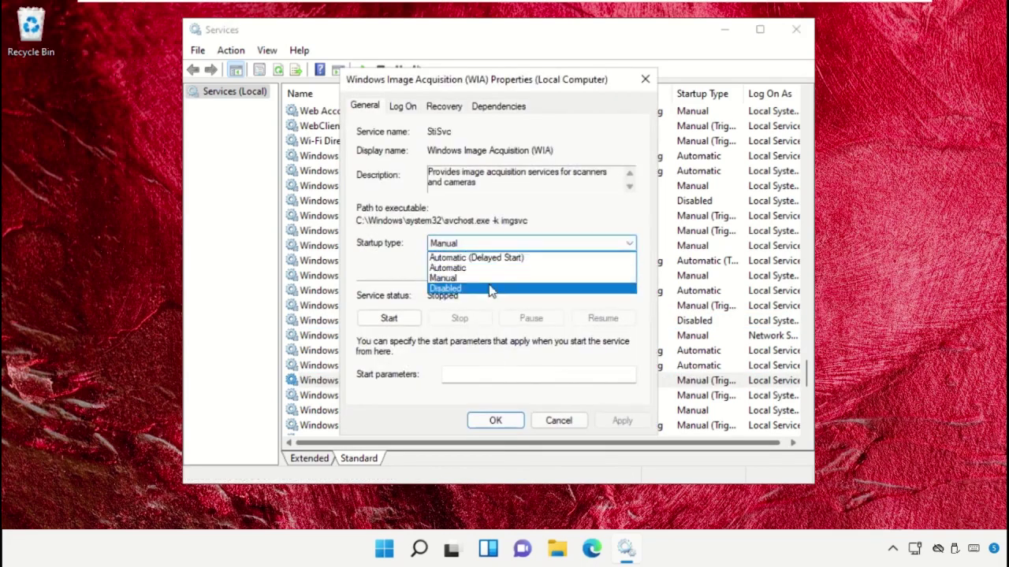
pyautogui.click(488, 289)
pyautogui.click(619, 419)
pyautogui.click(511, 421)
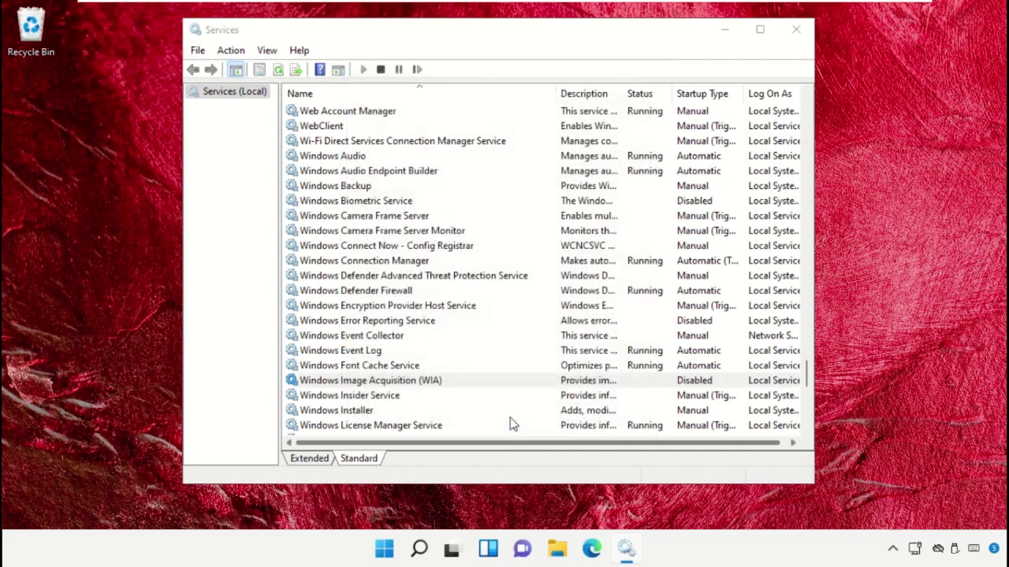
# - Set the Windows Insider Service startup type to Disabled
pyautogui.rightClick(400, 394)
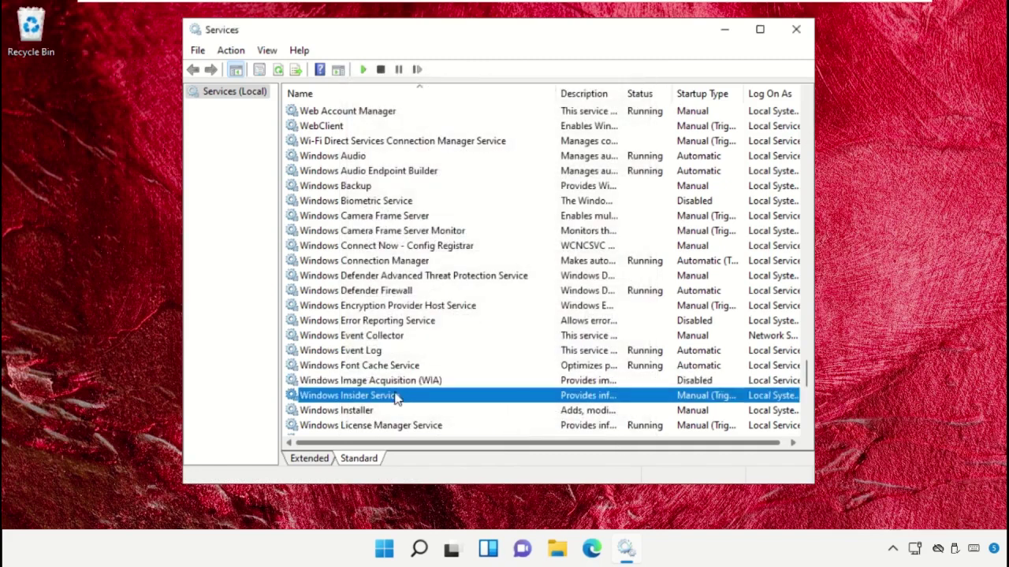
pyautogui.click(479, 357)
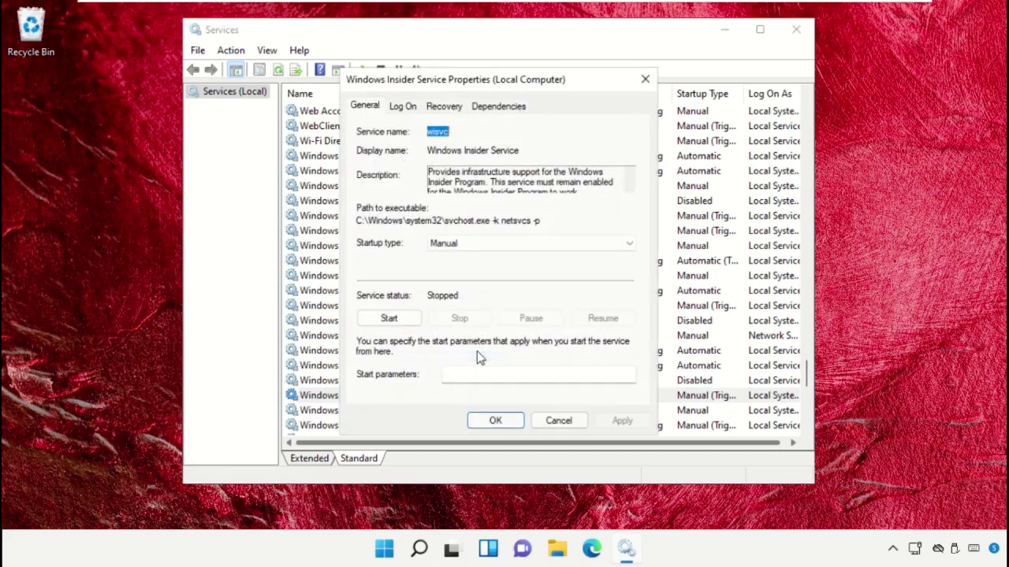
pyautogui.click(526, 246)
pyautogui.click(494, 288)
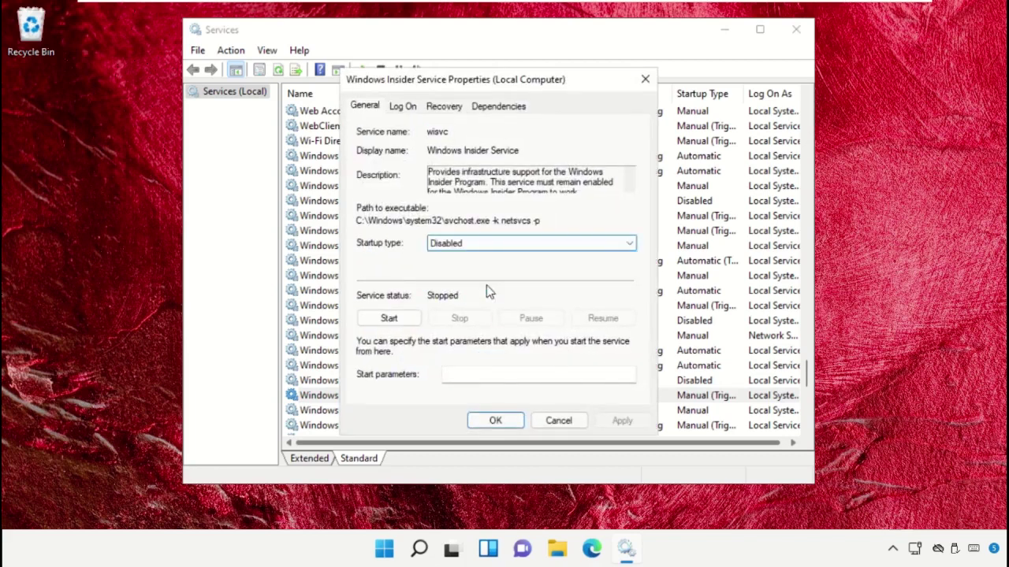
pyautogui.click(613, 422)
pyautogui.click(487, 418)
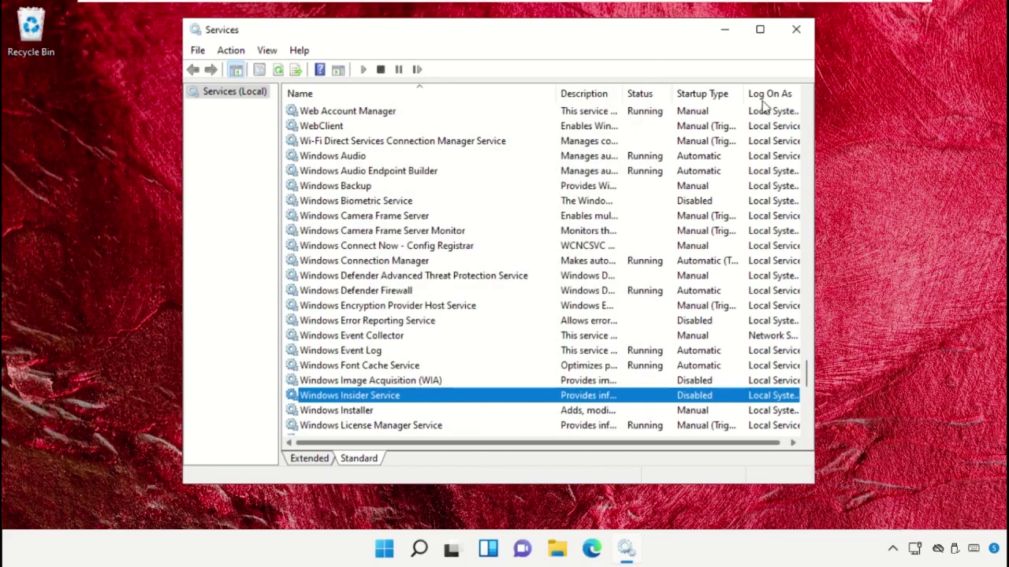
# - Close the Services console and show the power options in the Start menu
pyautogui.click(796, 32)
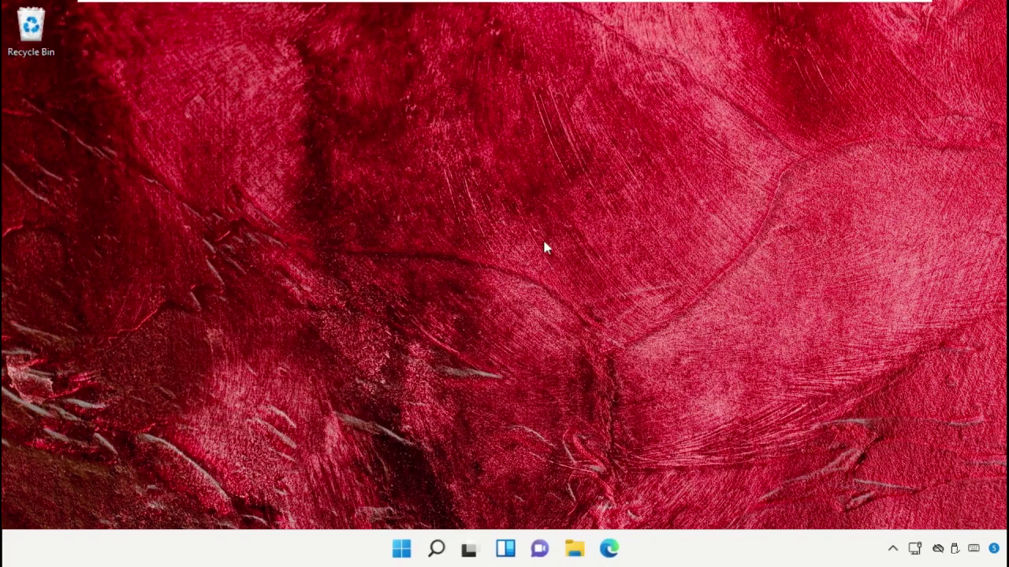
pyautogui.click(407, 553)
pyautogui.click(699, 496)
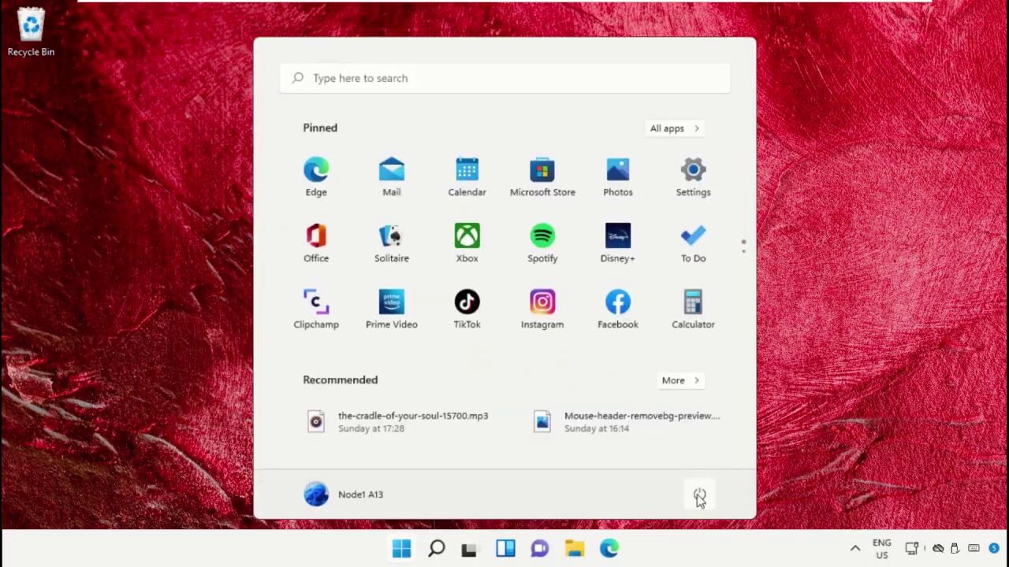